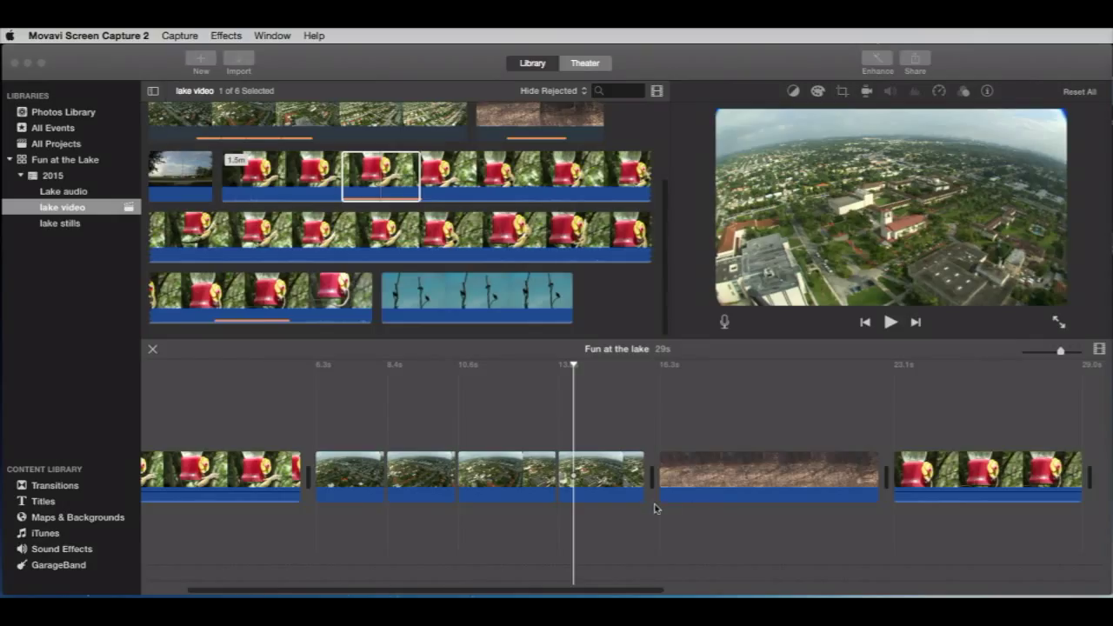
Step: Join the four selected aerial clips into one continuous clip with Modify > Join Clips
{"action": "left_click", "coordinate": [356, 391]}
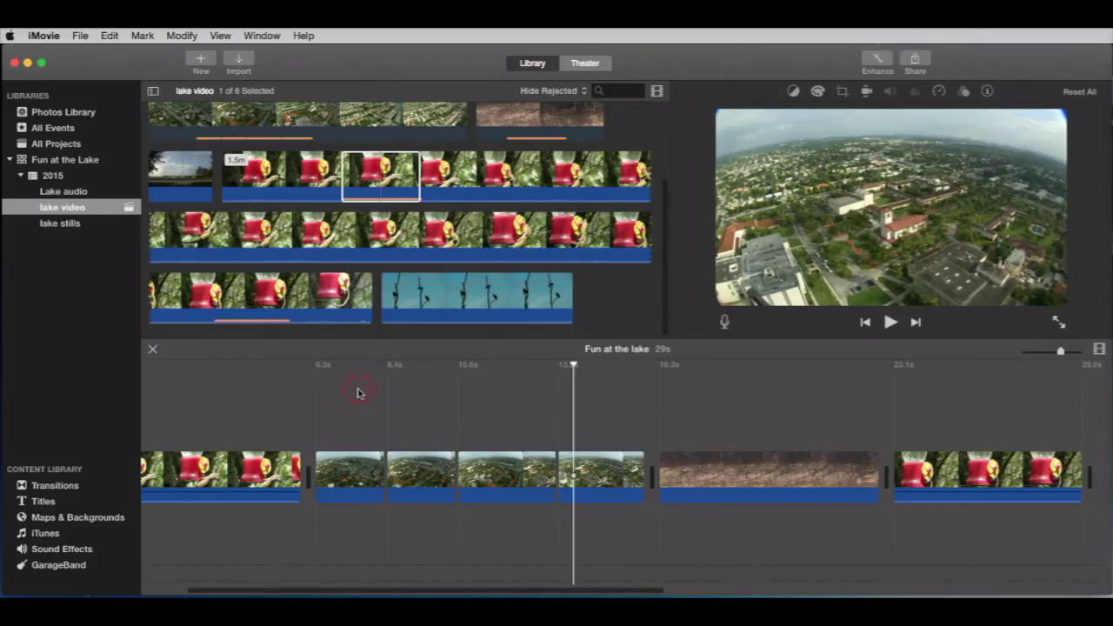
{"action": "left_click_drag", "start_coordinate": [367, 411], "coordinate": [609, 542]}
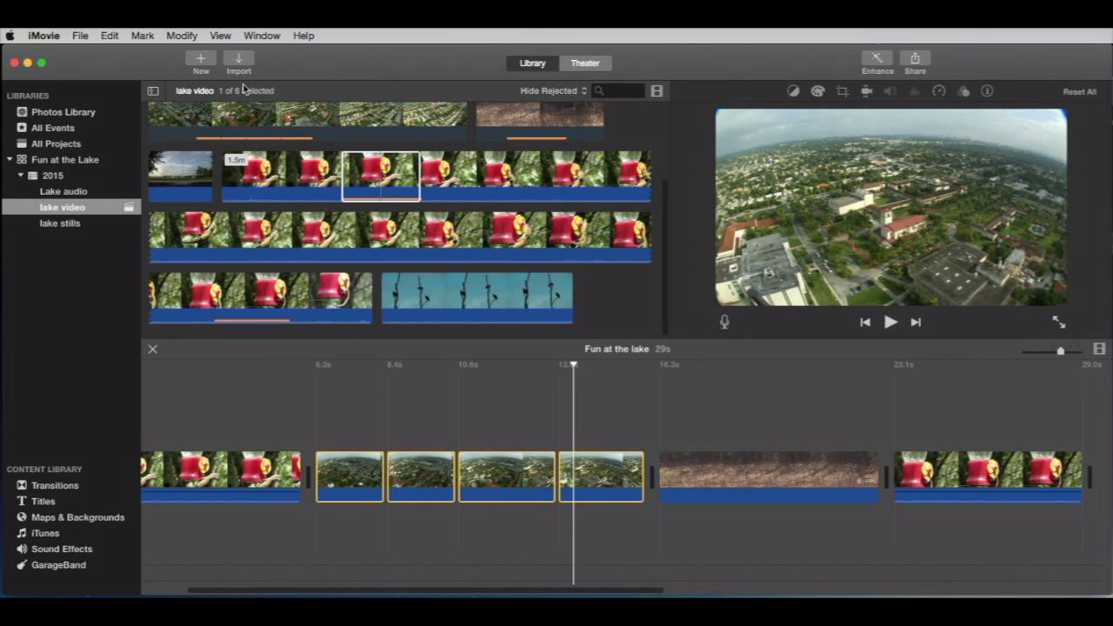
{"action": "left_click", "coordinate": [184, 35]}
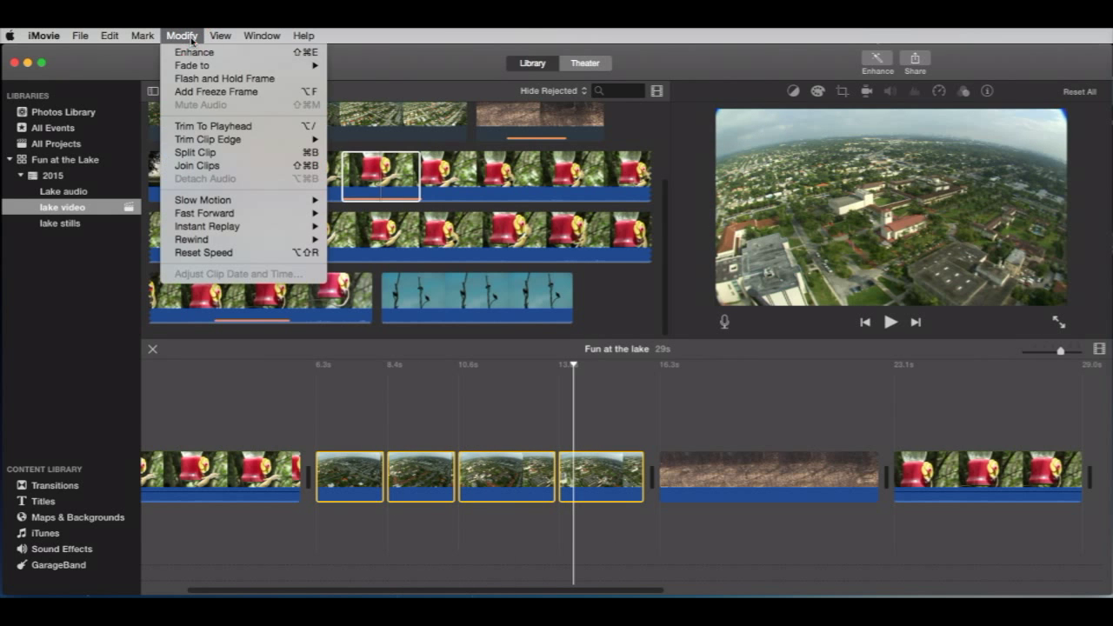
{"action": "left_click", "coordinate": [211, 167]}
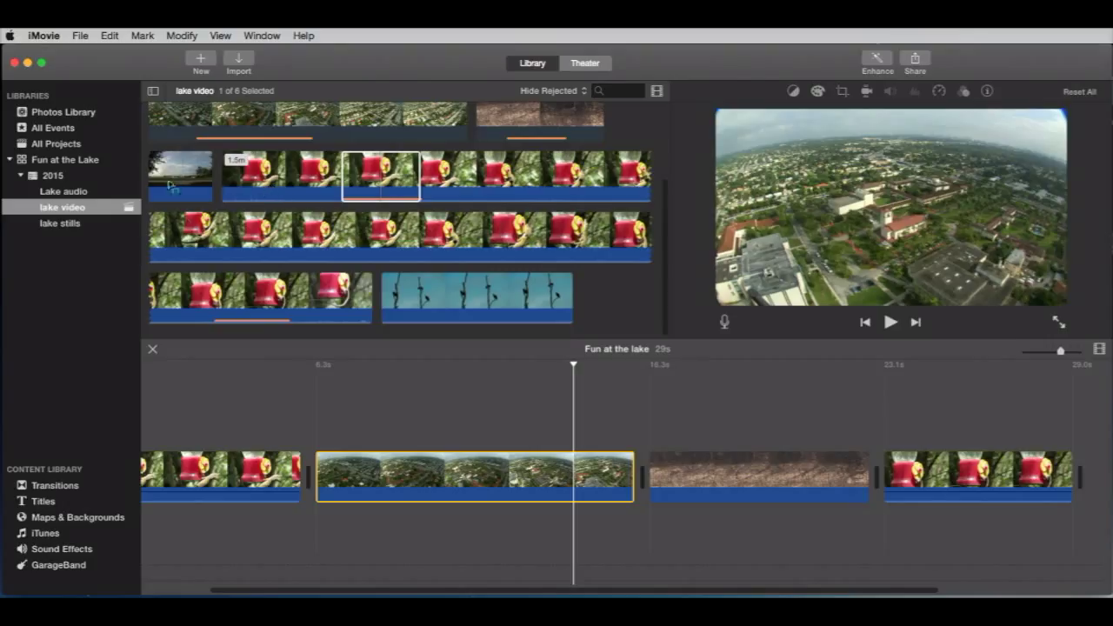
Step: Show the lake stills event and preview the photo of the woman speaking
{"action": "left_click", "coordinate": [78, 225]}
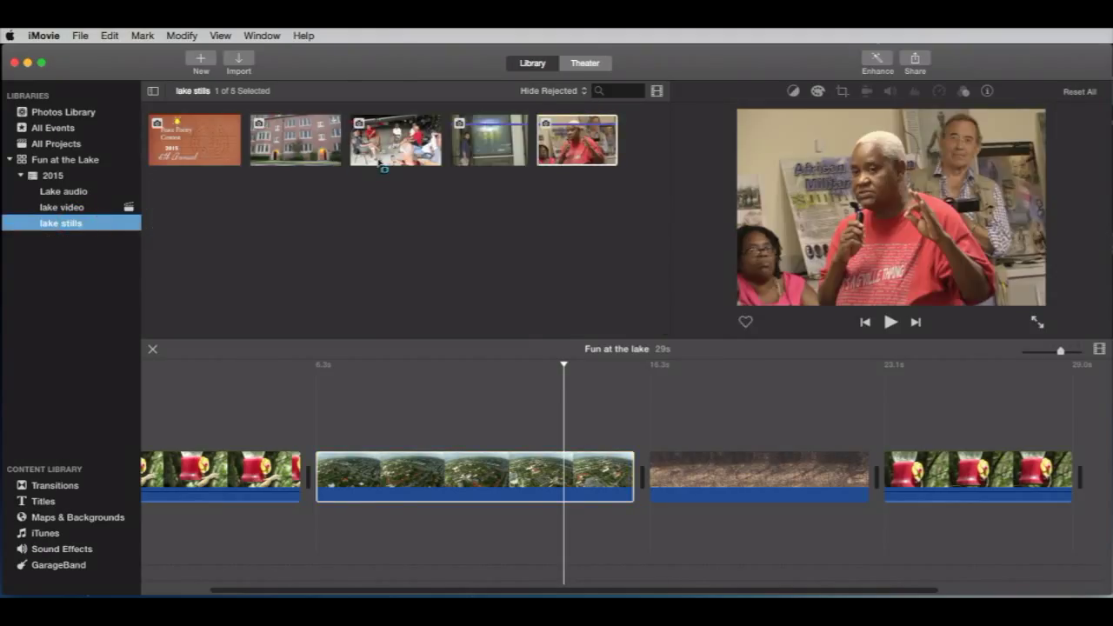
{"action": "left_click", "coordinate": [578, 140]}
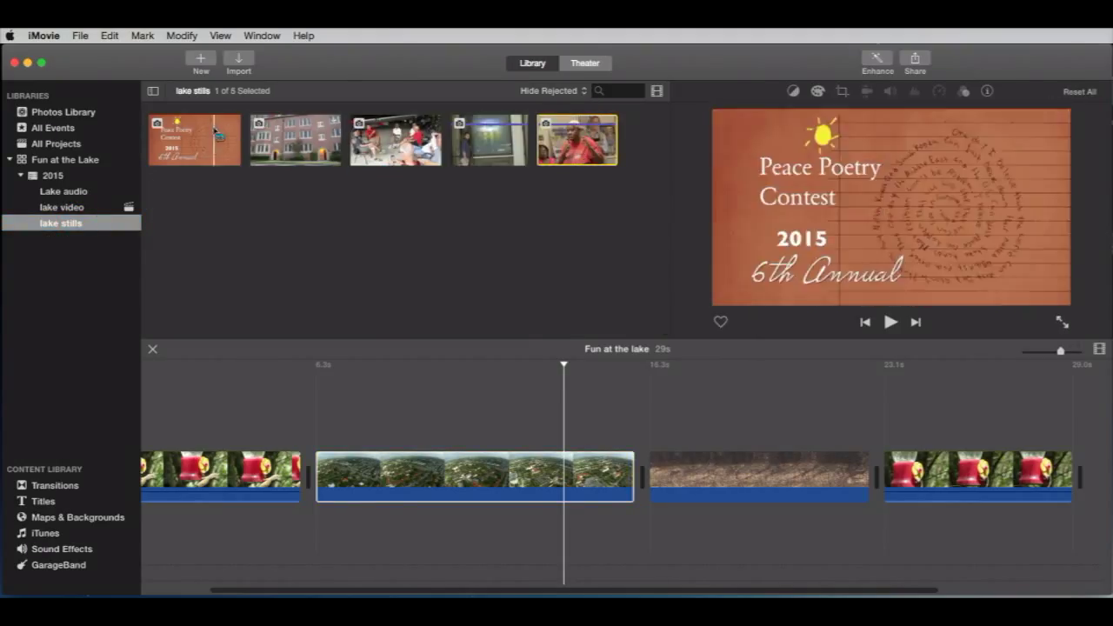
{"action": "left_click", "coordinate": [609, 474]}
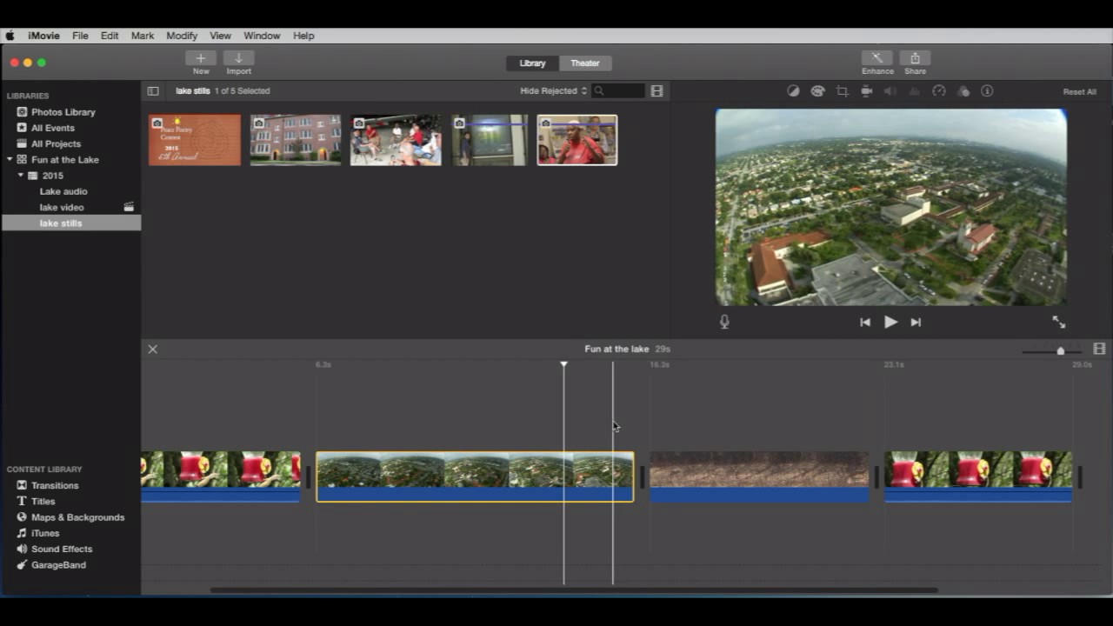
Step: Play the timeline around the merged aerial clip to review it
{"action": "left_click", "coordinate": [607, 427]}
{"action": "key", "text": "space"}
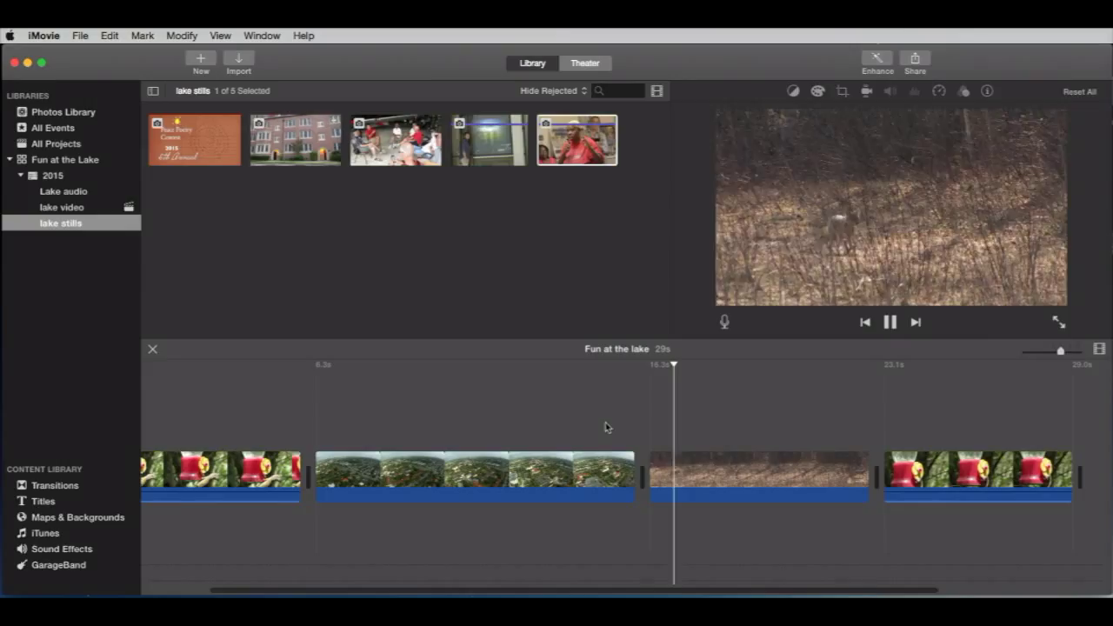
{"action": "key", "text": "space"}
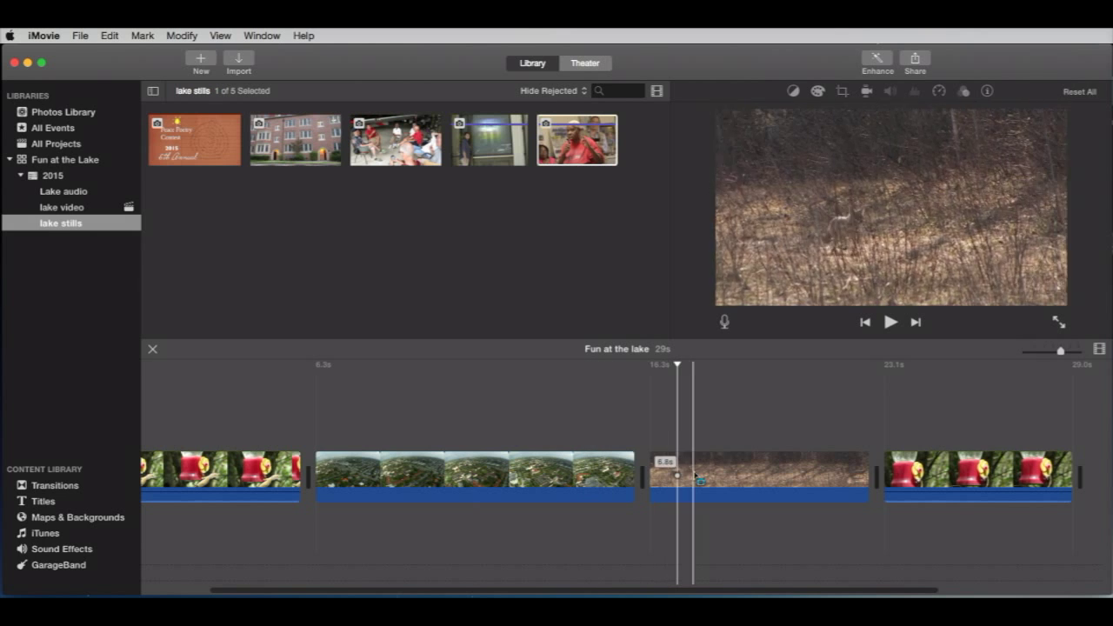
{"action": "left_click", "coordinate": [585, 431]}
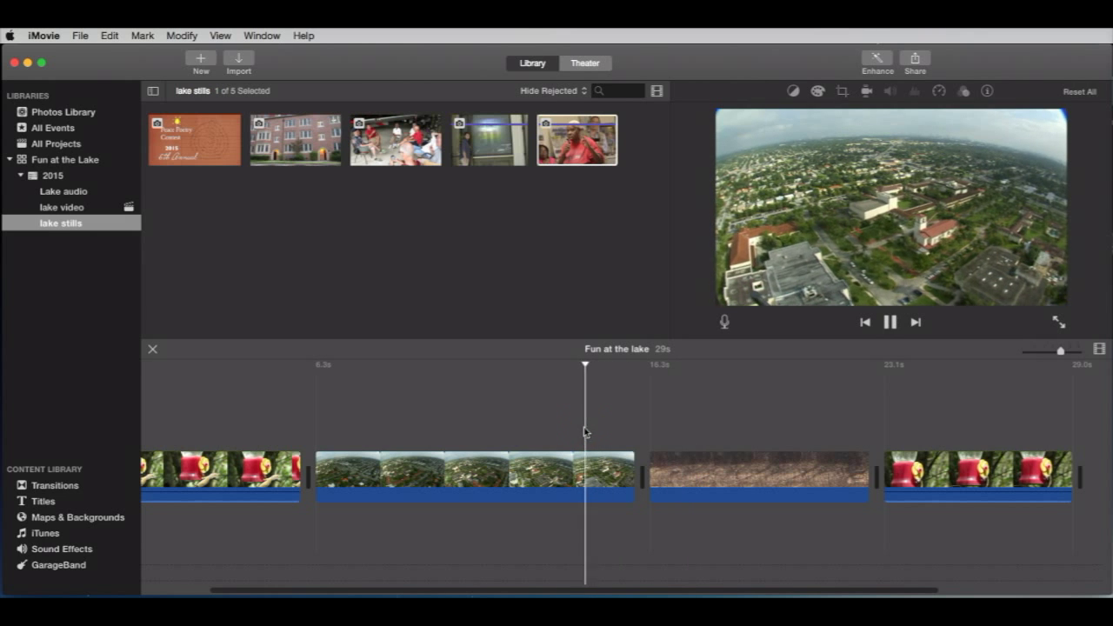
{"action": "key", "text": "space"}
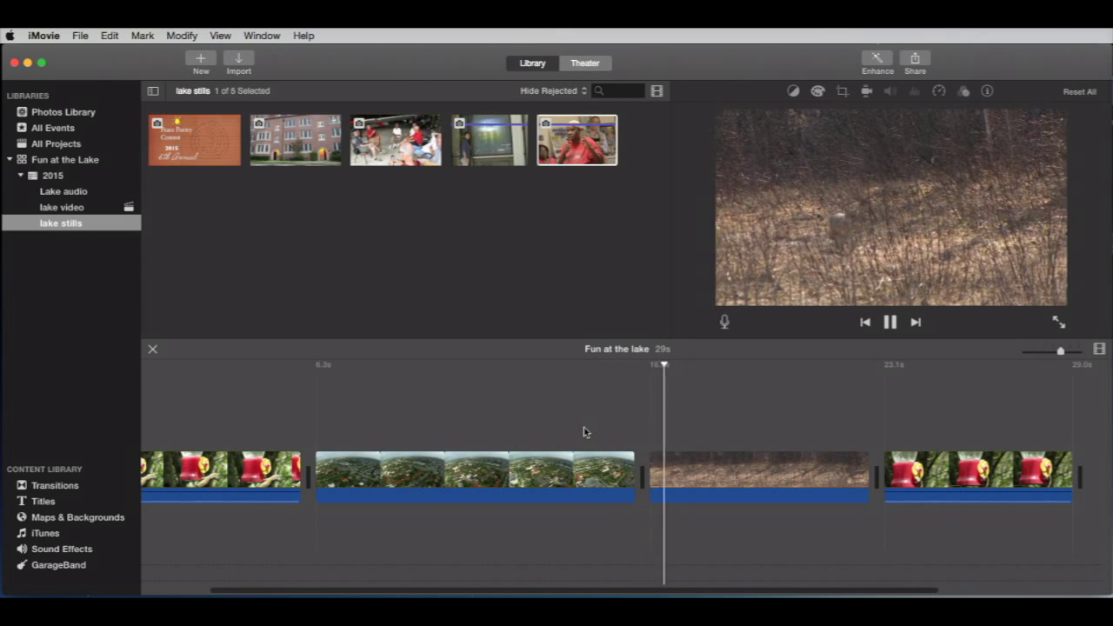
{"action": "key", "text": "space"}
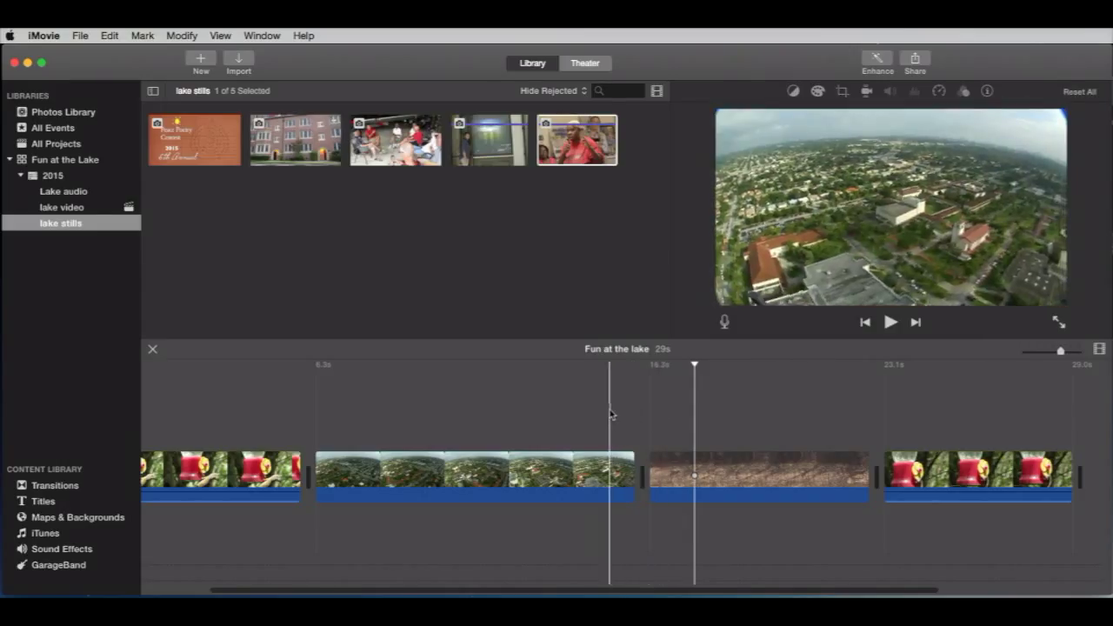
{"action": "left_click", "coordinate": [618, 450]}
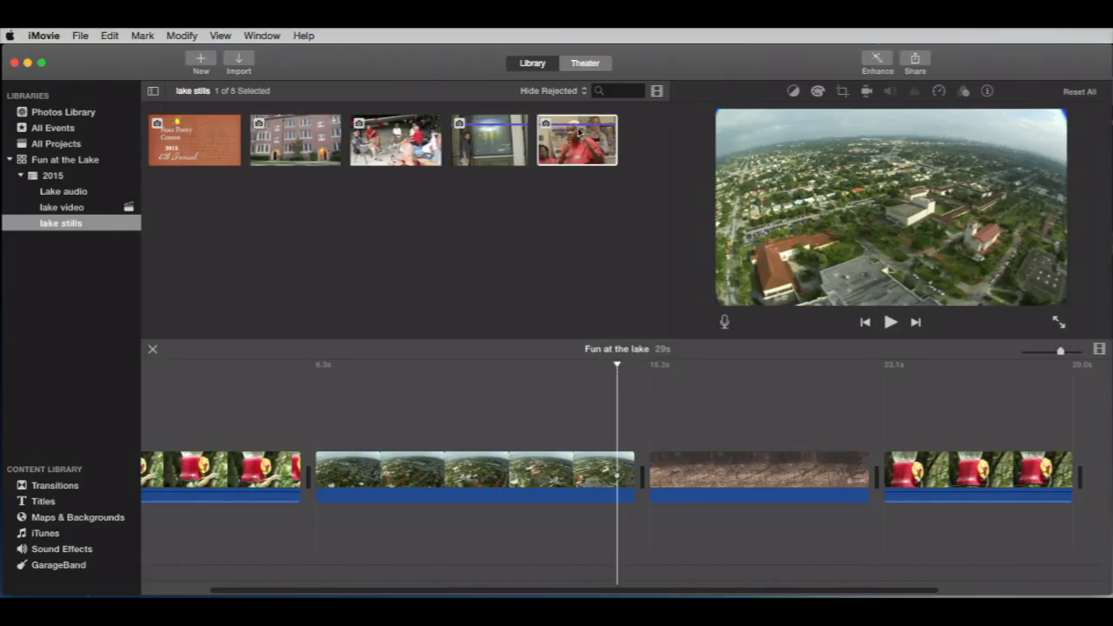
Step: Connect the woman-speaking photo over the aerial-to-field junction, trimmed to about 2.7 seconds
{"action": "left_click", "coordinate": [568, 130]}
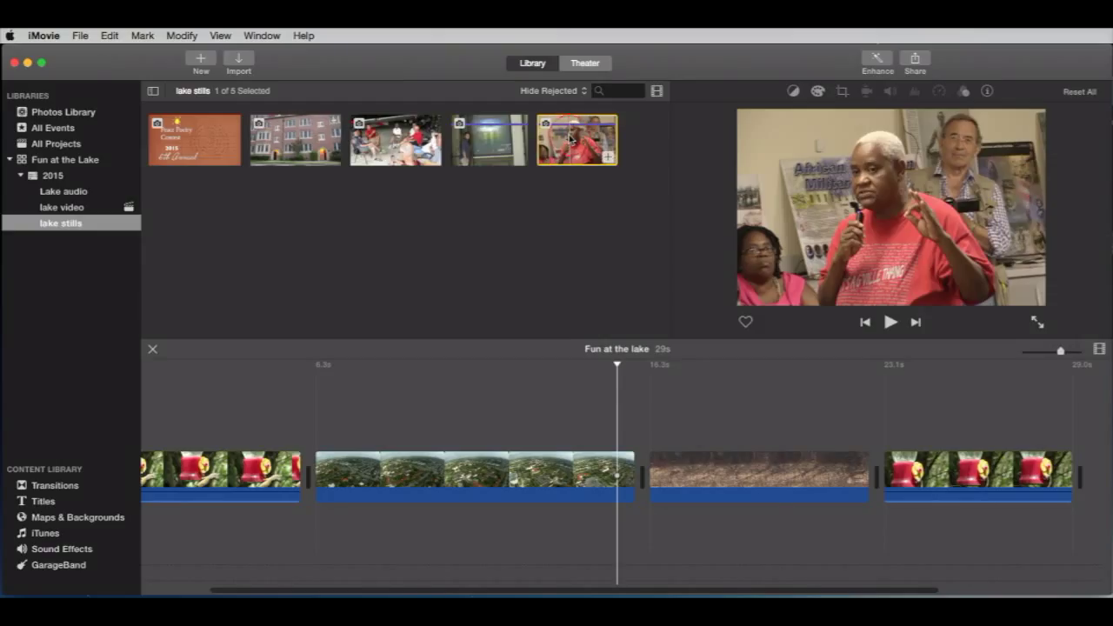
{"action": "mouse_move", "coordinate": [571, 141]}
{"action": "left_mouse_down"}
{"action": "mouse_move", "coordinate": [574, 223]}
{"action": "mouse_move", "coordinate": [650, 472]}
{"action": "mouse_move", "coordinate": [640, 498]}
{"action": "mouse_move", "coordinate": [603, 426]}
{"action": "left_mouse_up"}
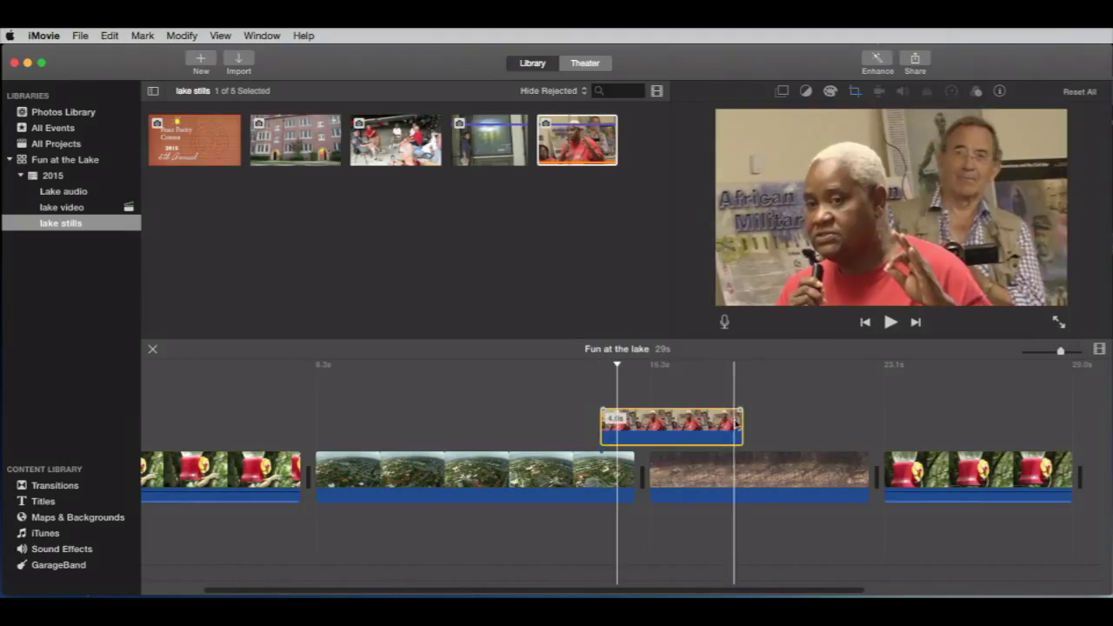
{"action": "mouse_move", "coordinate": [738, 422]}
{"action": "left_mouse_down"}
{"action": "mouse_move", "coordinate": [852, 420]}
{"action": "mouse_move", "coordinate": [691, 420]}
{"action": "left_mouse_up"}
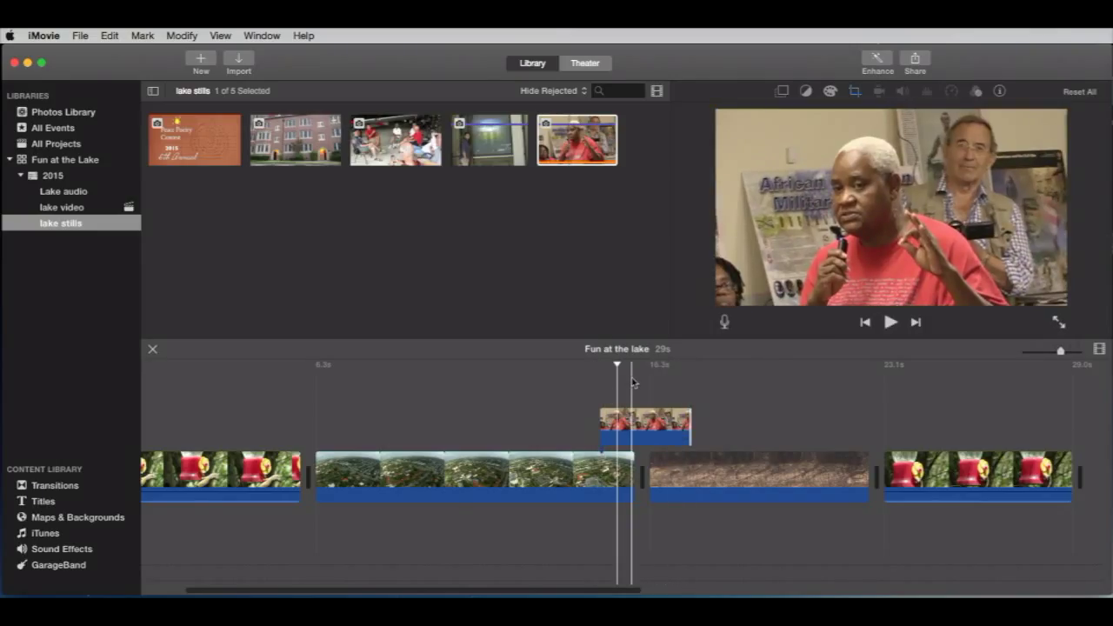
{"action": "left_click", "coordinate": [690, 412]}
{"action": "left_click_drag", "start_coordinate": [691, 432], "coordinate": [697, 433]}
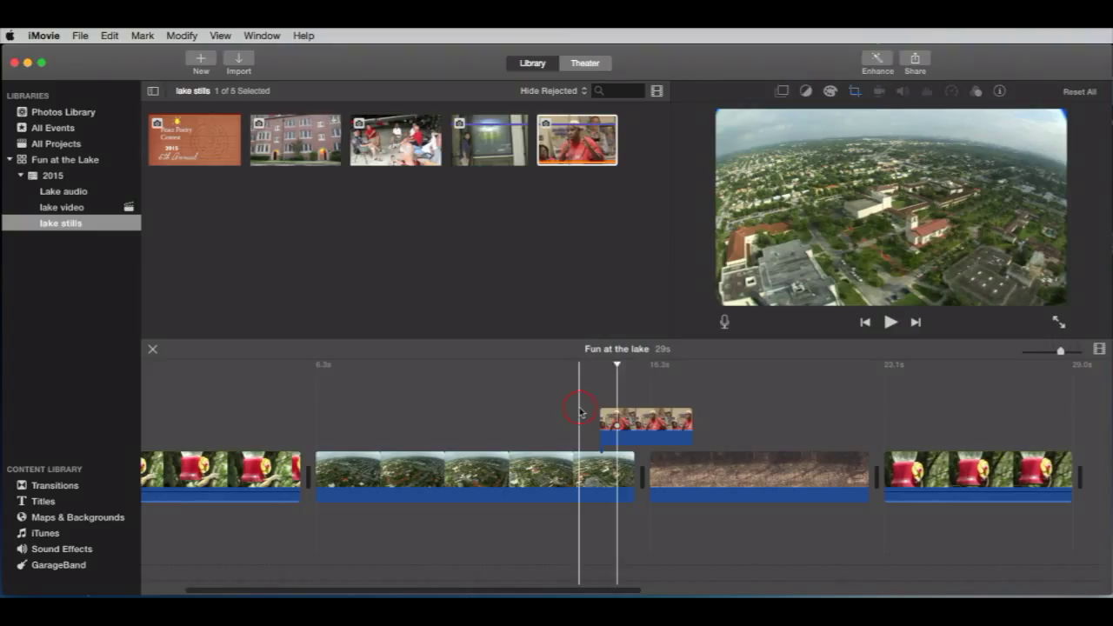
{"action": "key", "text": "space"}
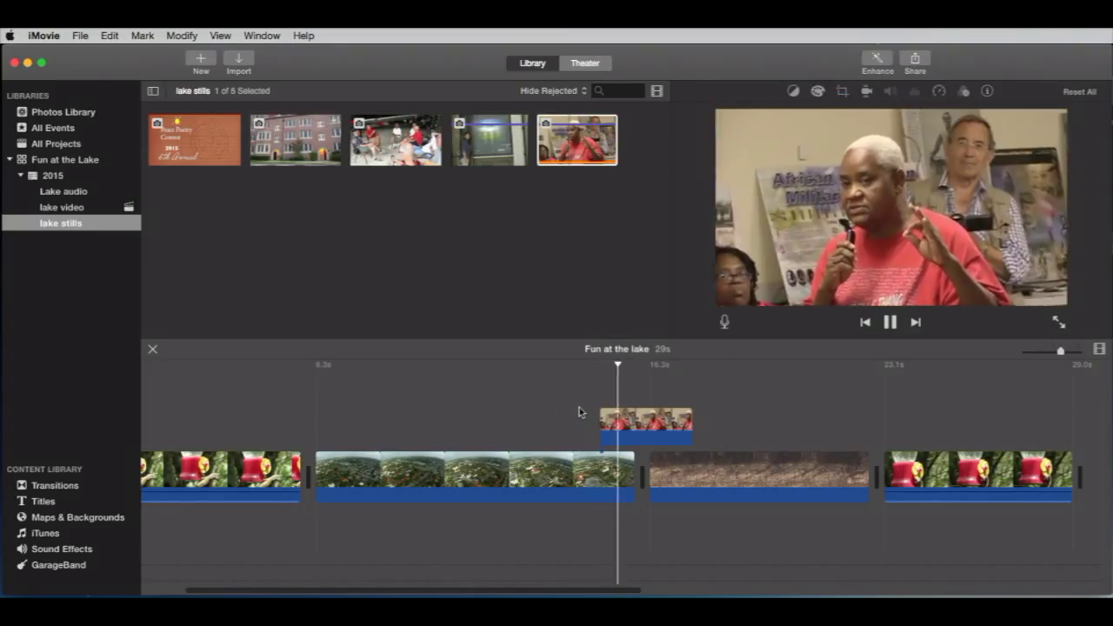
{"action": "key", "text": "space"}
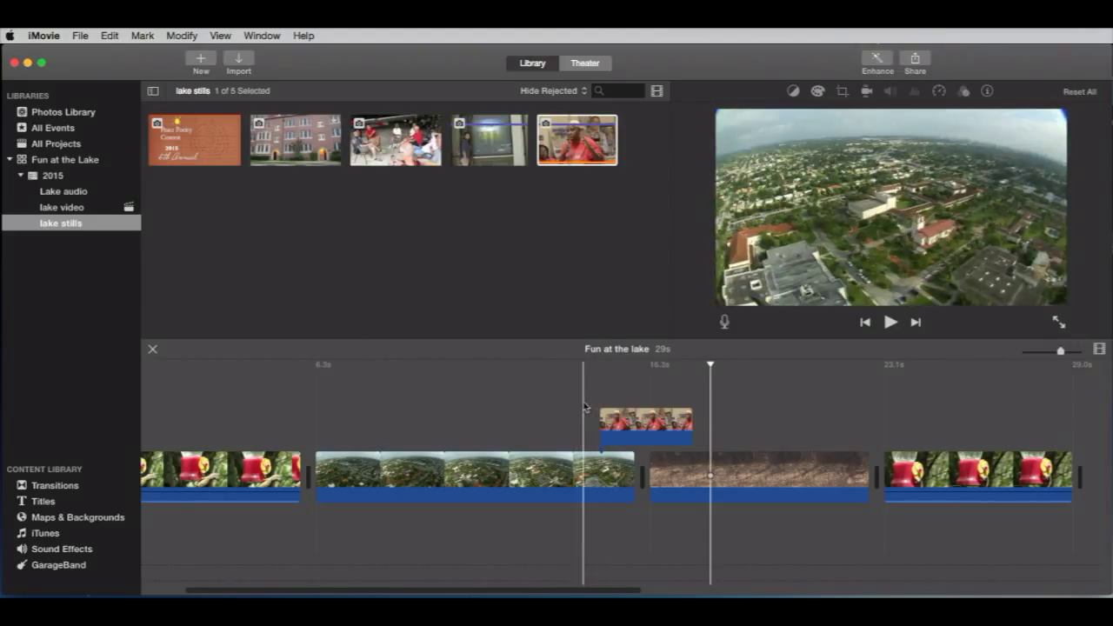
Step: Play back the section containing the woman-speaking cutaway
{"action": "left_click", "coordinate": [582, 406]}
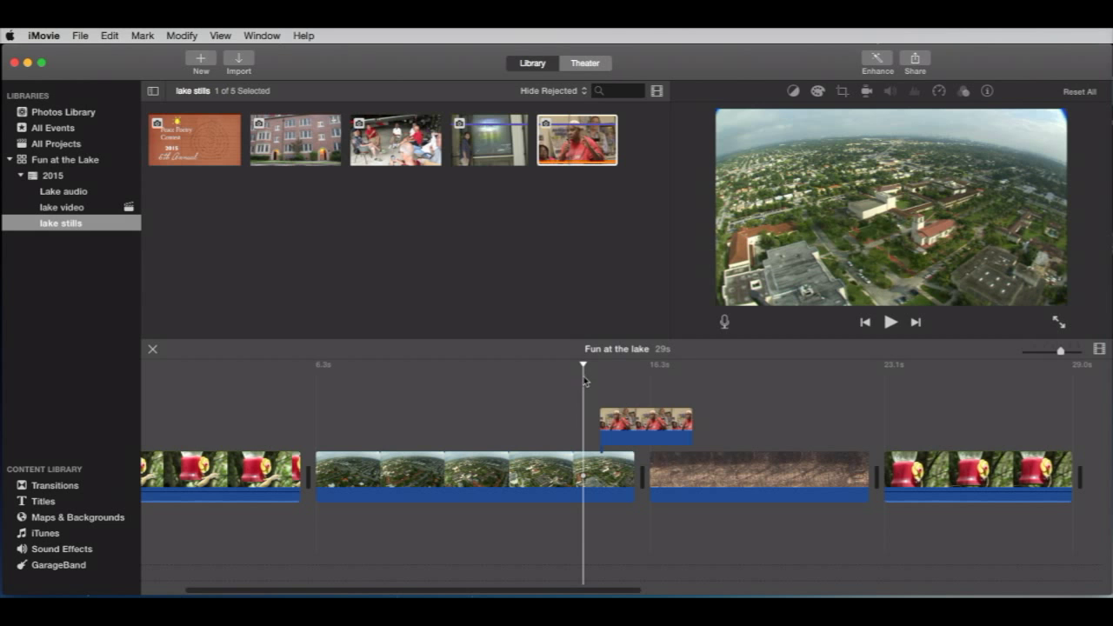
{"action": "key", "text": "space"}
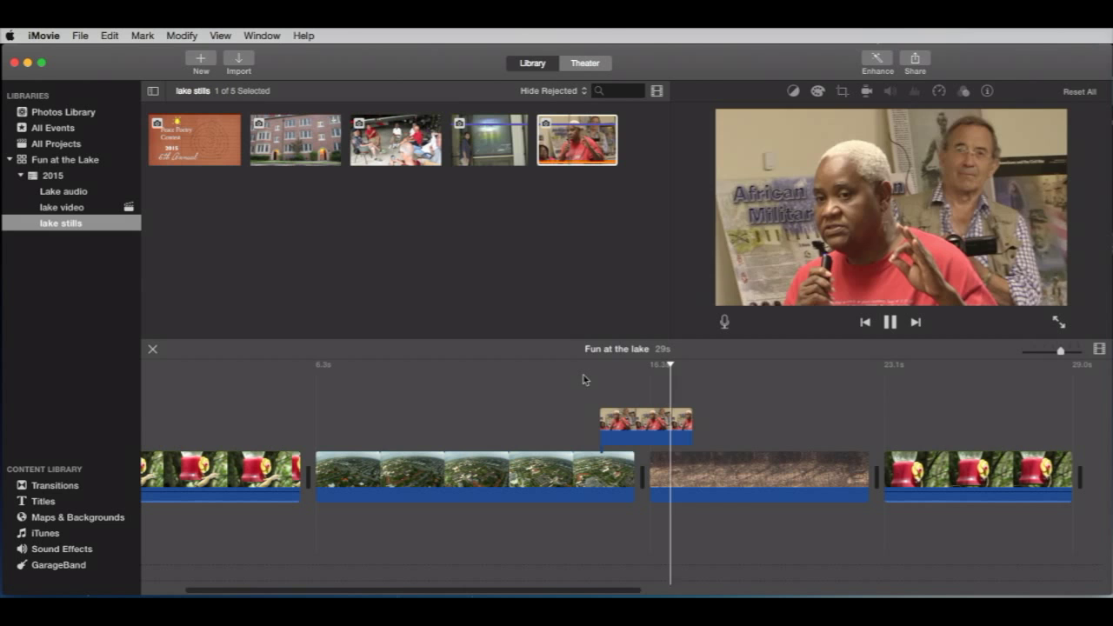
{"action": "key", "text": "space"}
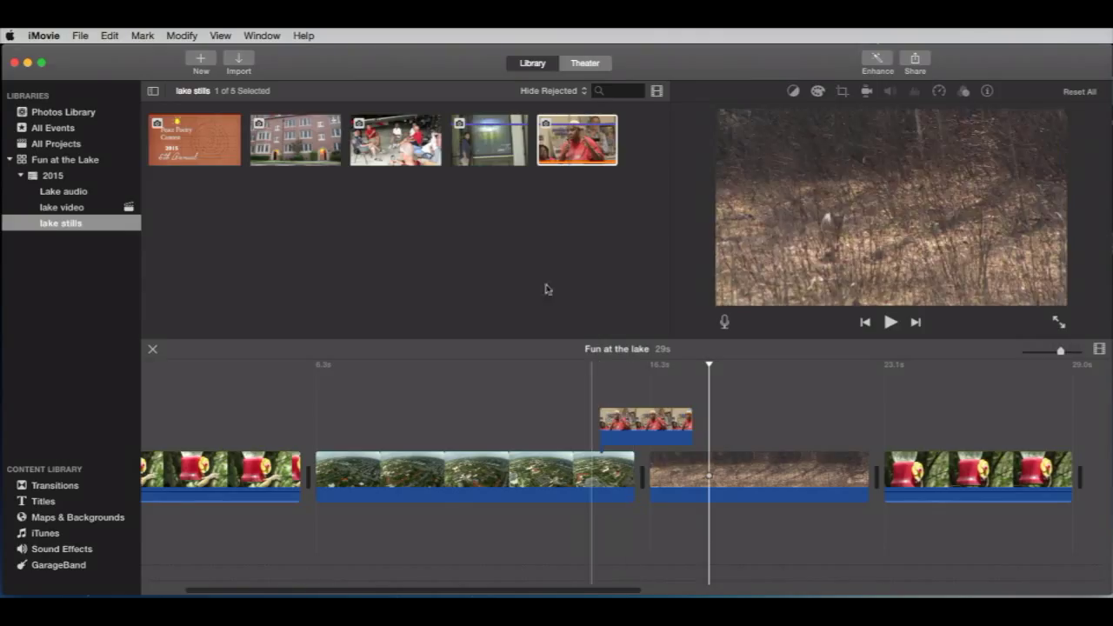
Step: Place the WELCOME window photo above the aerial clip and preview it
{"action": "left_click_drag", "start_coordinate": [491, 155], "coordinate": [449, 416]}
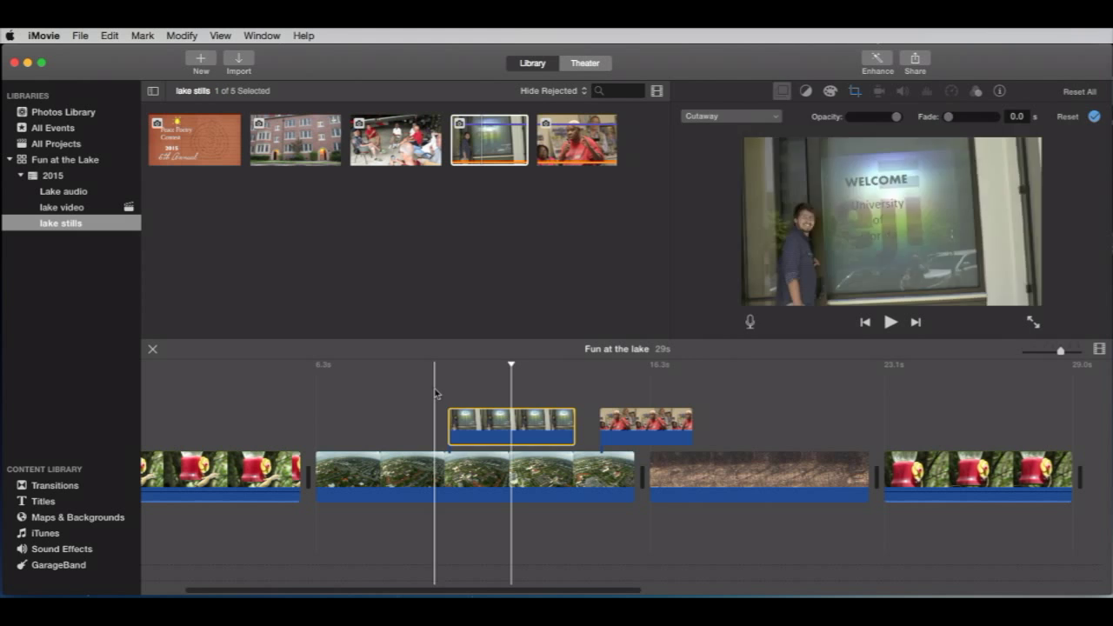
{"action": "left_click", "coordinate": [433, 383]}
{"action": "key", "text": "space"}
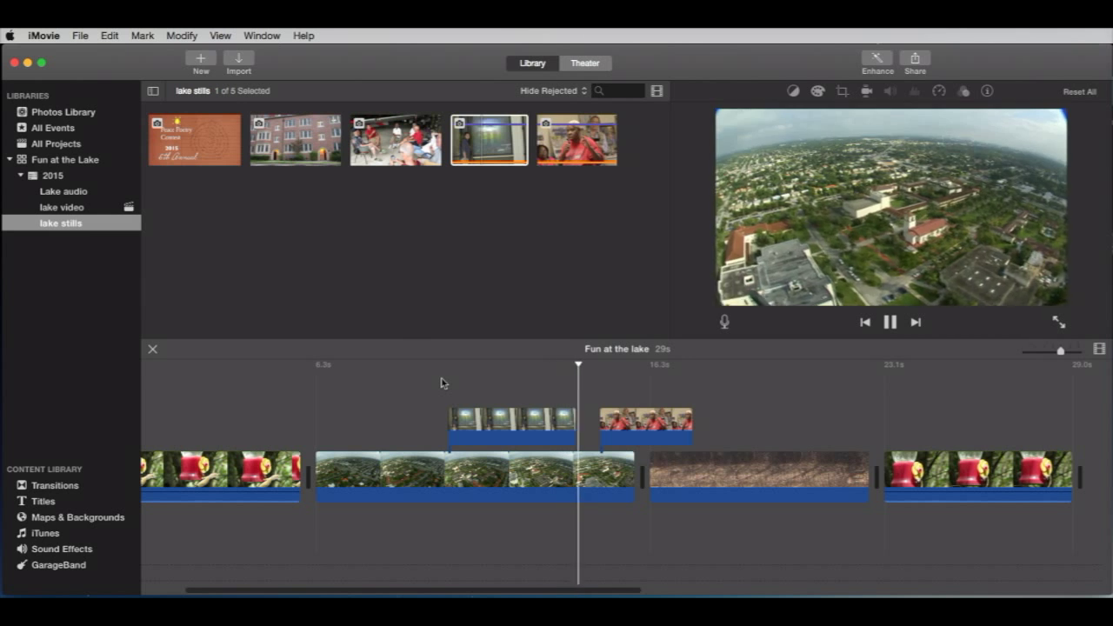
{"action": "key", "text": "space"}
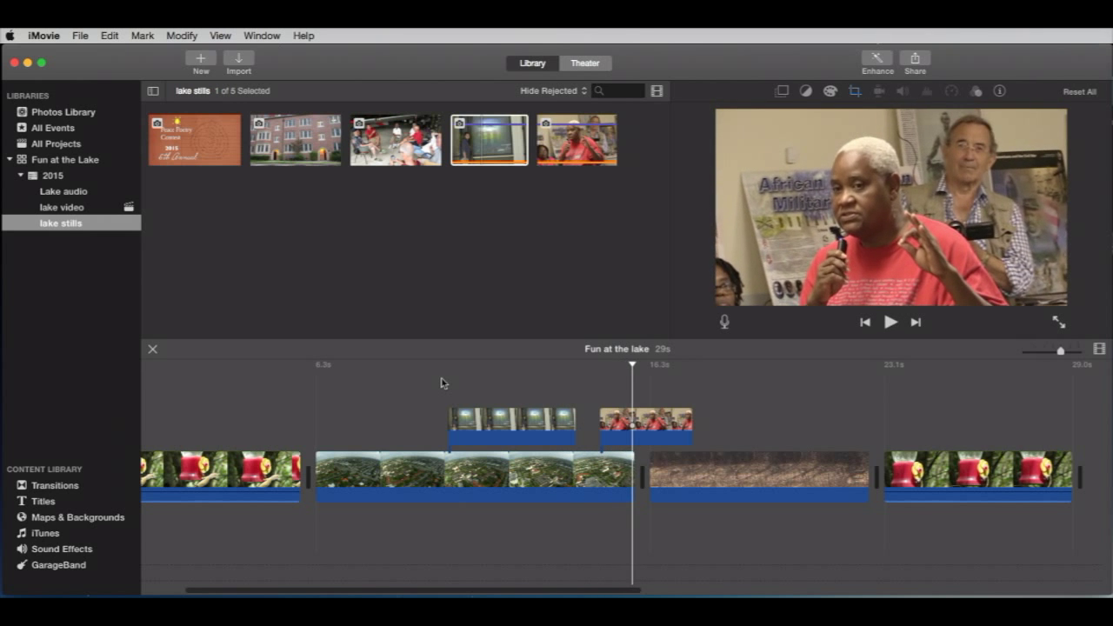
{"action": "left_click", "coordinate": [619, 419]}
{"action": "left_click", "coordinate": [649, 419]}
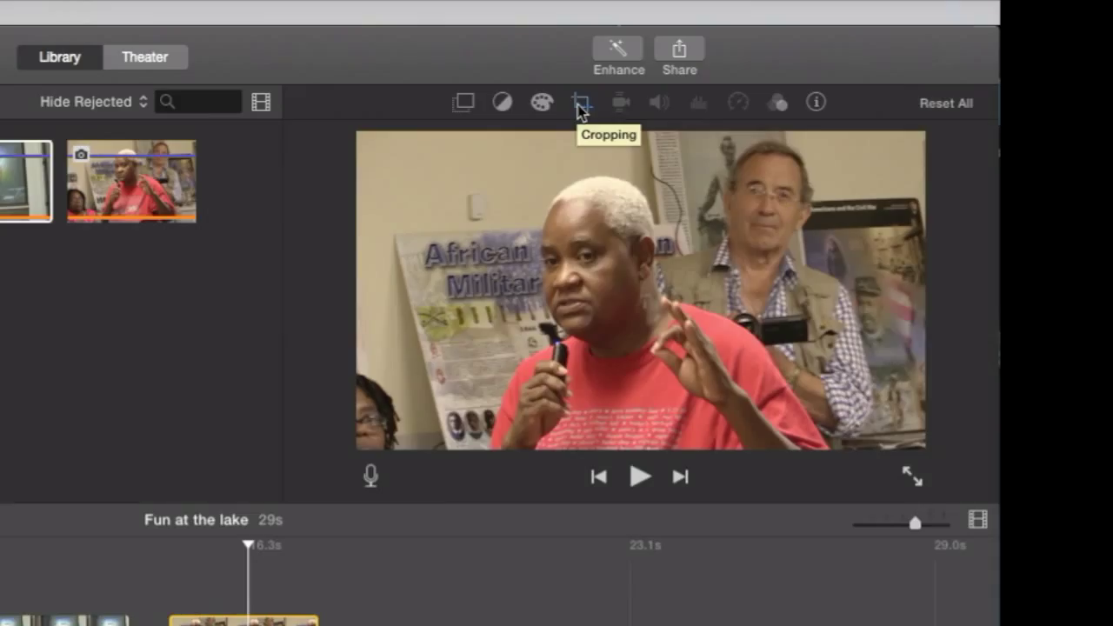
Step: Enlarge the cutaway's Ken Burns end framing to nearly match and align with its start
{"action": "left_click", "coordinate": [854, 94]}
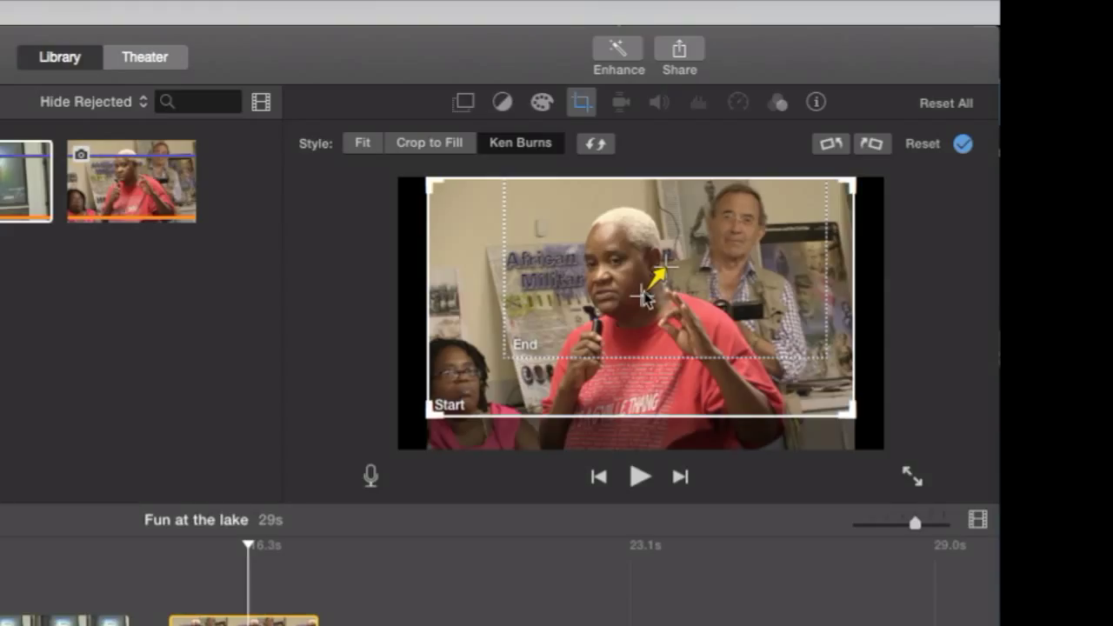
{"action": "left_click", "coordinate": [647, 280]}
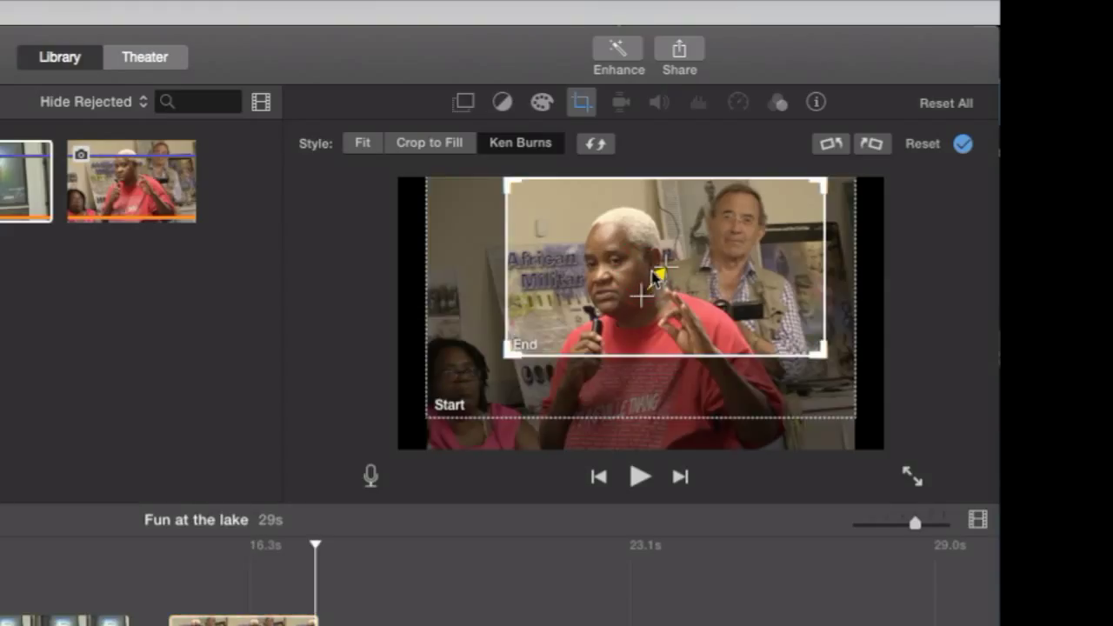
{"action": "mouse_move", "coordinate": [648, 280]}
{"action": "left_mouse_down"}
{"action": "mouse_move", "coordinate": [600, 300]}
{"action": "mouse_move", "coordinate": [624, 320]}
{"action": "mouse_move", "coordinate": [676, 285]}
{"action": "mouse_move", "coordinate": [606, 271]}
{"action": "mouse_move", "coordinate": [695, 286]}
{"action": "left_mouse_up"}
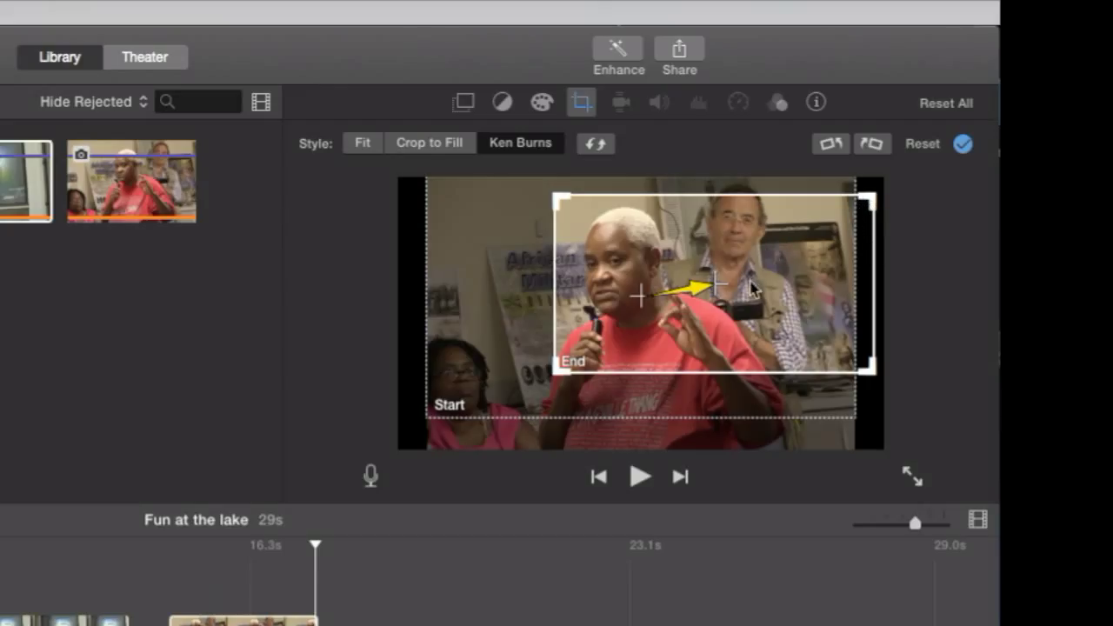
{"action": "mouse_move", "coordinate": [704, 290]}
{"action": "left_mouse_down"}
{"action": "mouse_move", "coordinate": [609, 297]}
{"action": "mouse_move", "coordinate": [567, 270]}
{"action": "left_mouse_up"}
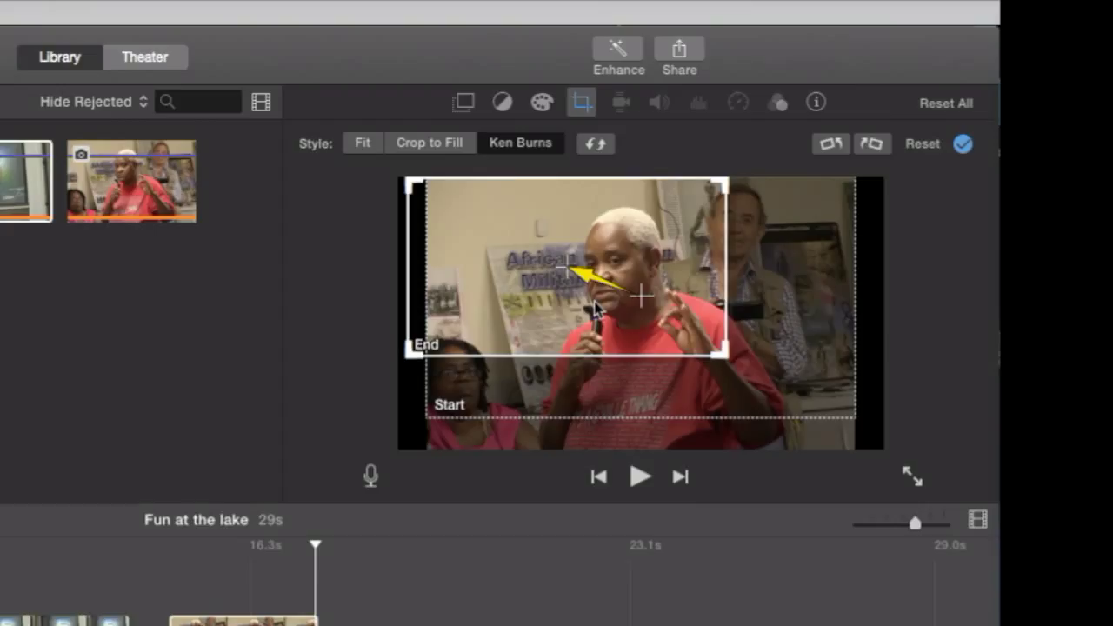
{"action": "left_click_drag", "start_coordinate": [595, 309], "coordinate": [606, 308]}
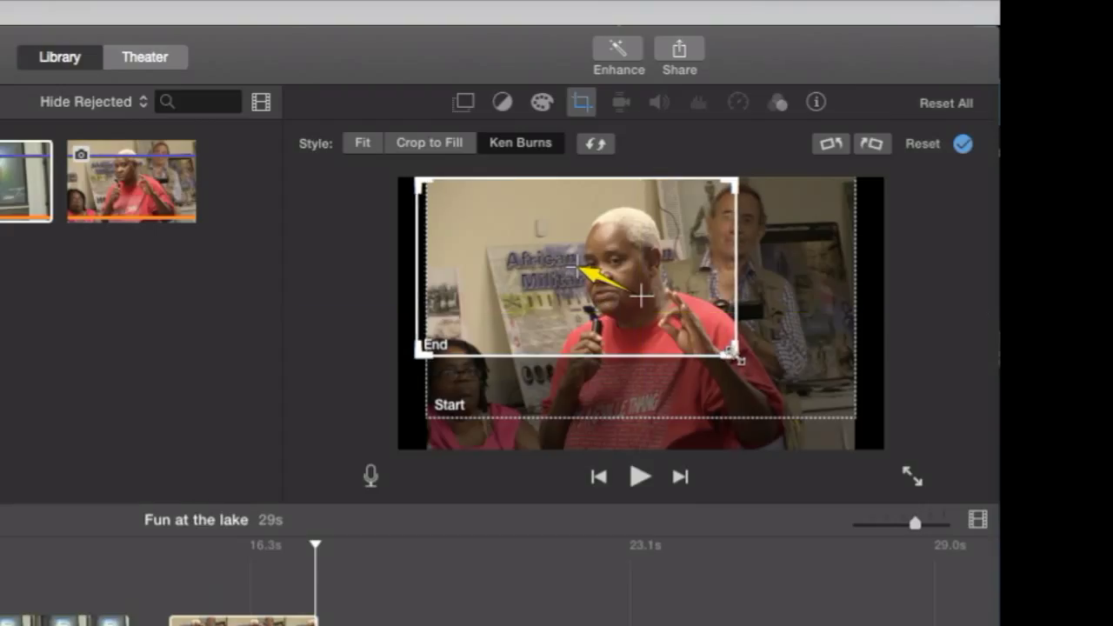
{"action": "left_click_drag", "start_coordinate": [739, 359], "coordinate": [852, 419]}
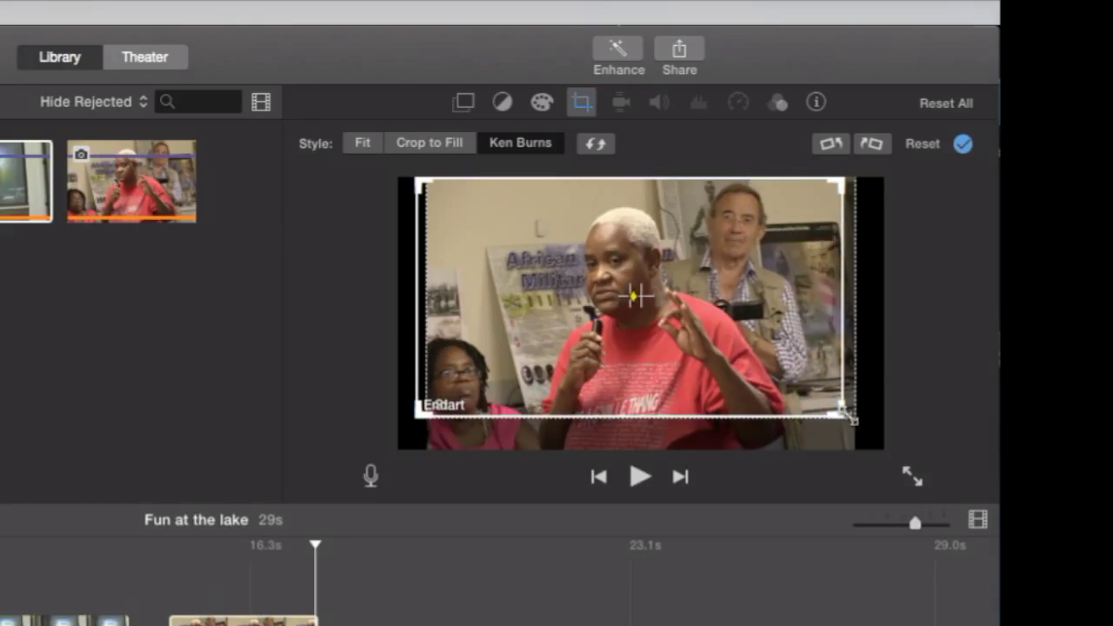
{"action": "left_click_drag", "start_coordinate": [790, 372], "coordinate": [793, 369]}
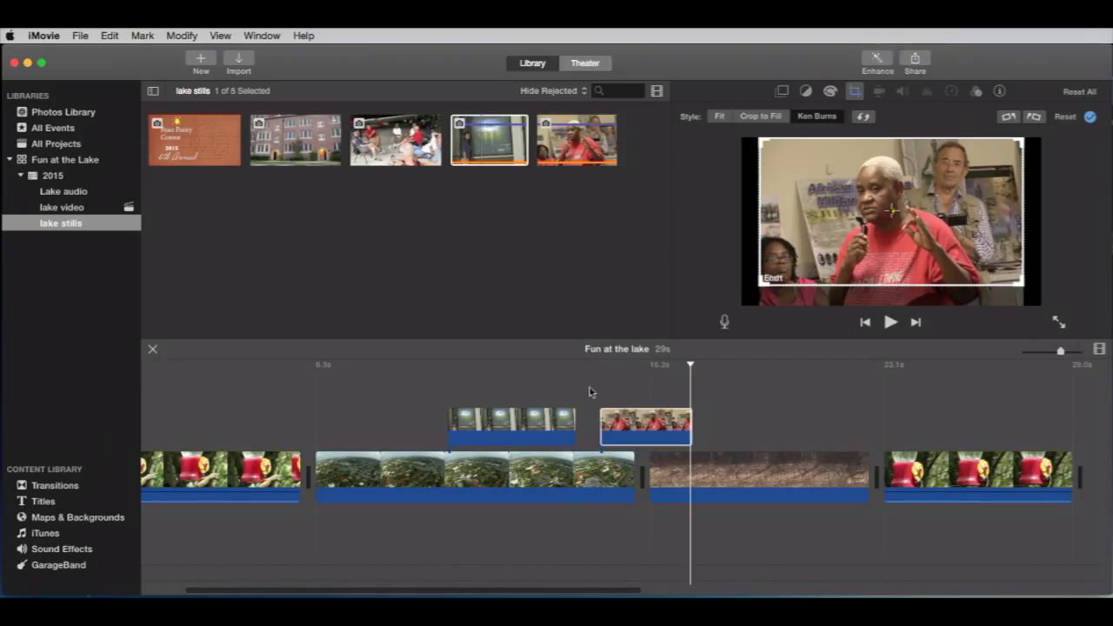
Step: Adjust the cutaway's Ken Burns start and end framings to slightly different sizes
{"action": "left_click", "coordinate": [590, 389]}
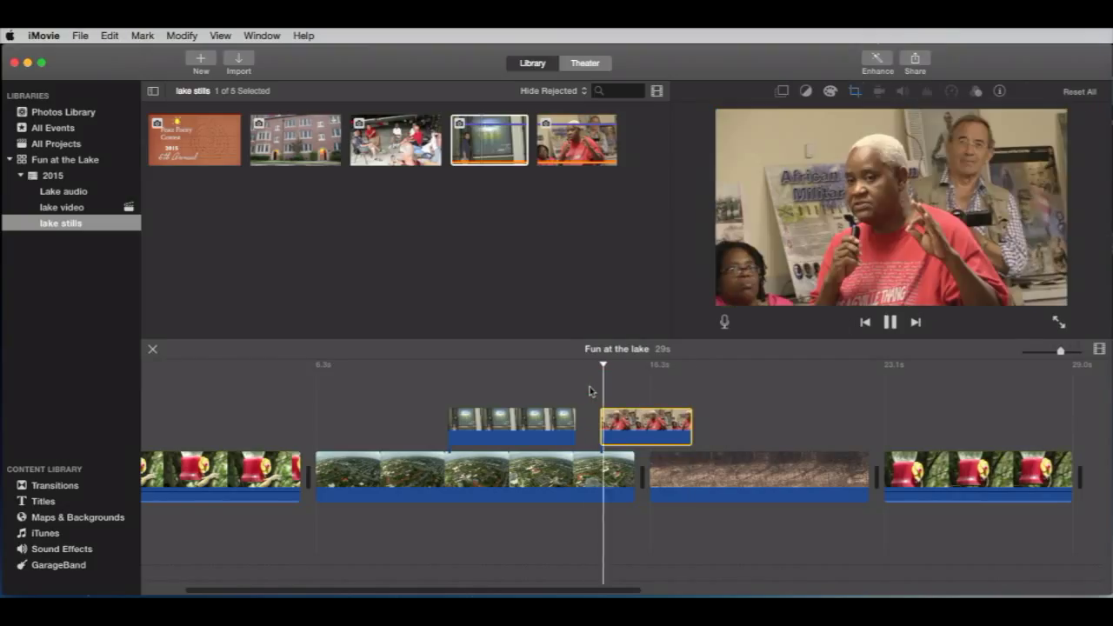
{"action": "key", "text": "space"}
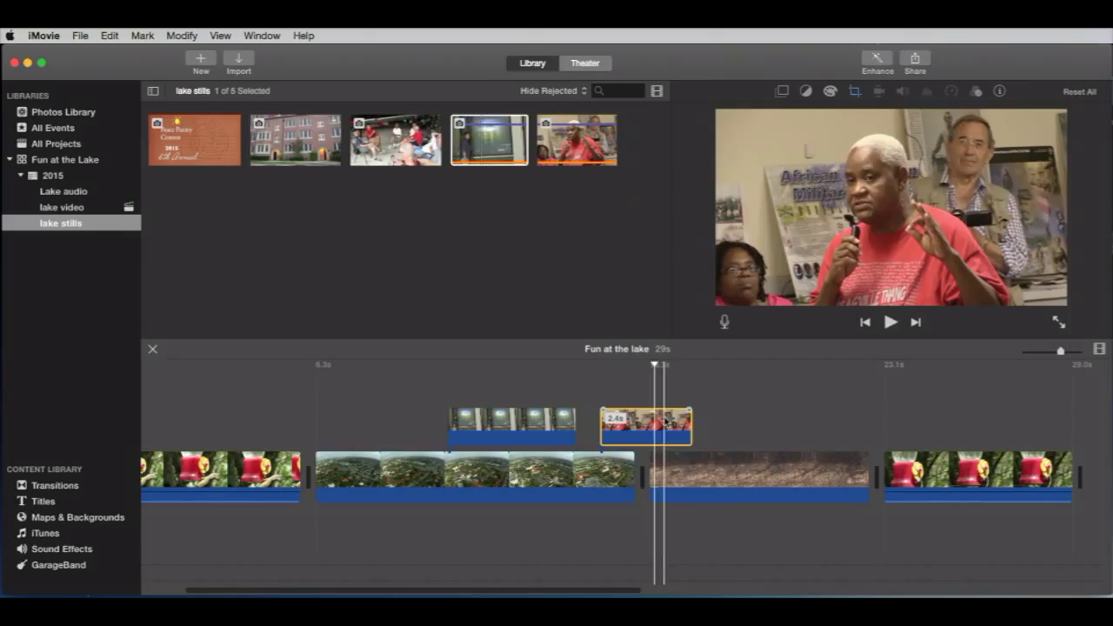
{"action": "left_click", "coordinate": [663, 402]}
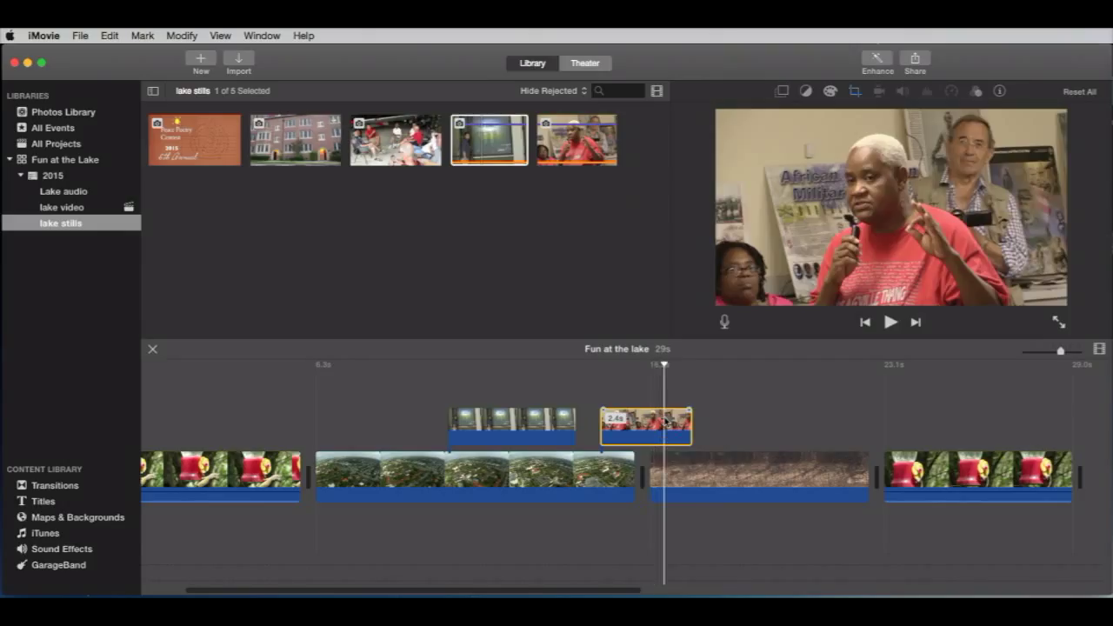
{"action": "left_click", "coordinate": [856, 92]}
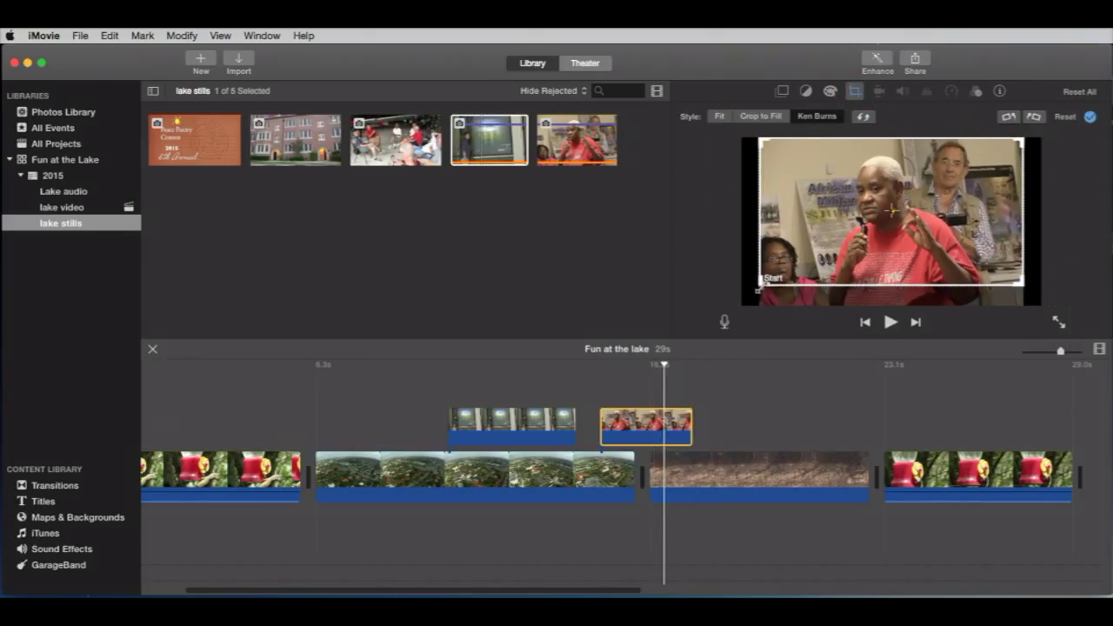
{"action": "left_click_drag", "start_coordinate": [759, 289], "coordinate": [748, 302]}
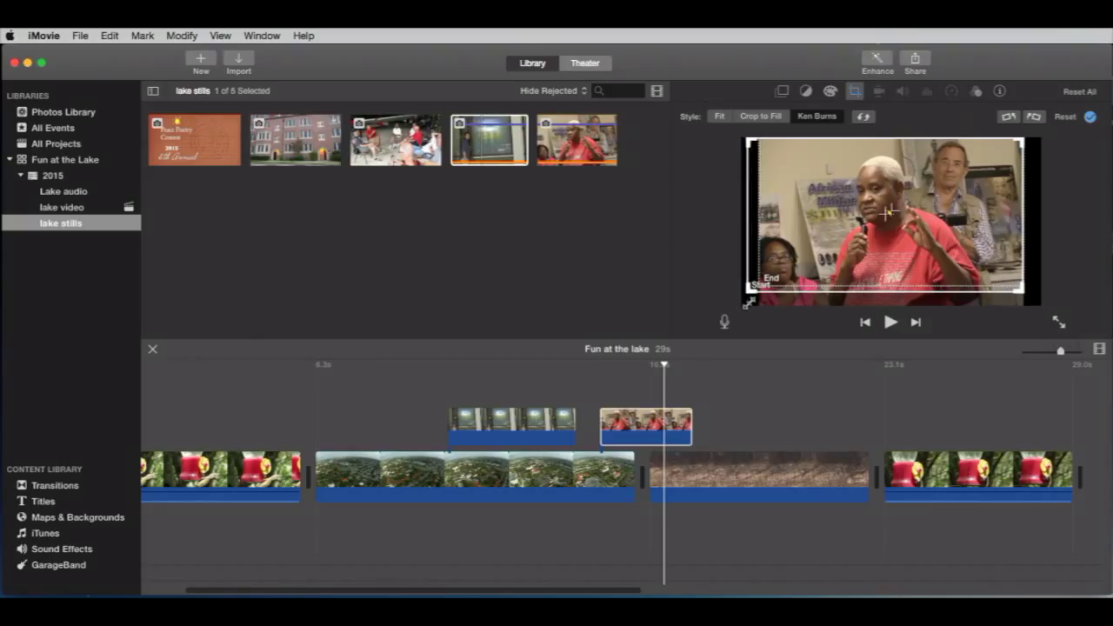
{"action": "left_click_drag", "start_coordinate": [745, 296], "coordinate": [758, 291]}
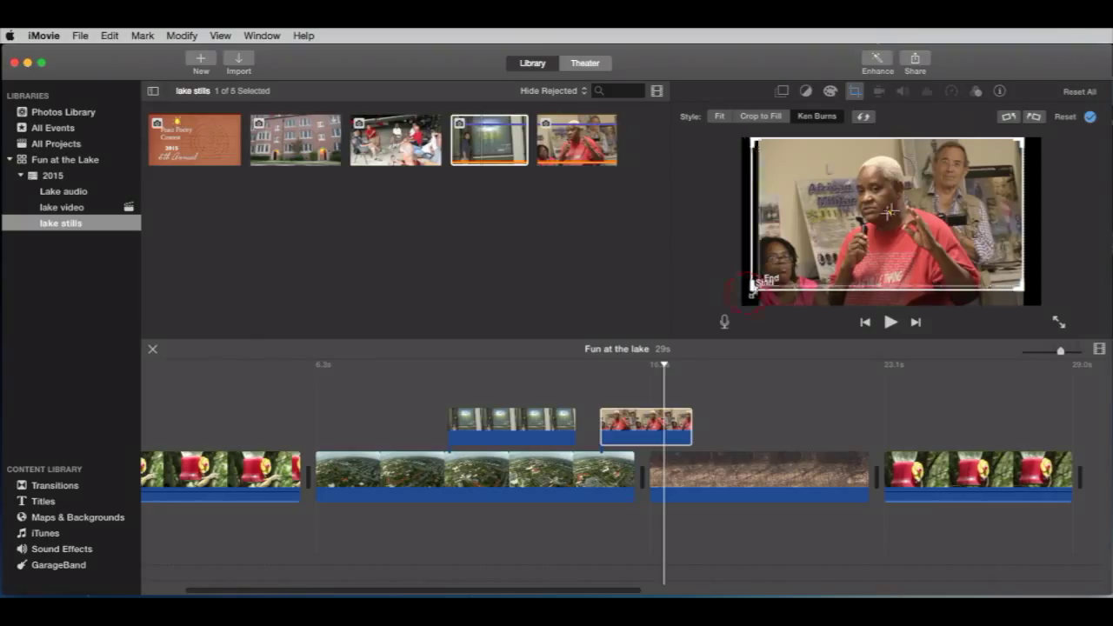
{"action": "key", "text": "space"}
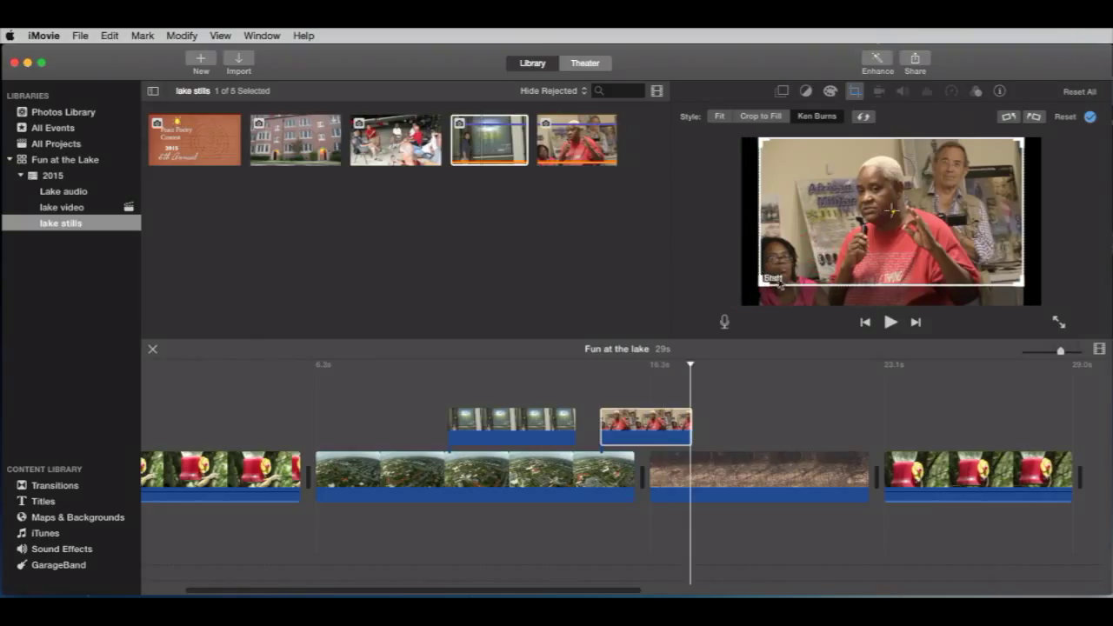
{"action": "mouse_move", "coordinate": [761, 281]}
{"action": "left_mouse_down"}
{"action": "mouse_move", "coordinate": [744, 291]}
{"action": "mouse_move", "coordinate": [773, 277]}
{"action": "left_mouse_up"}
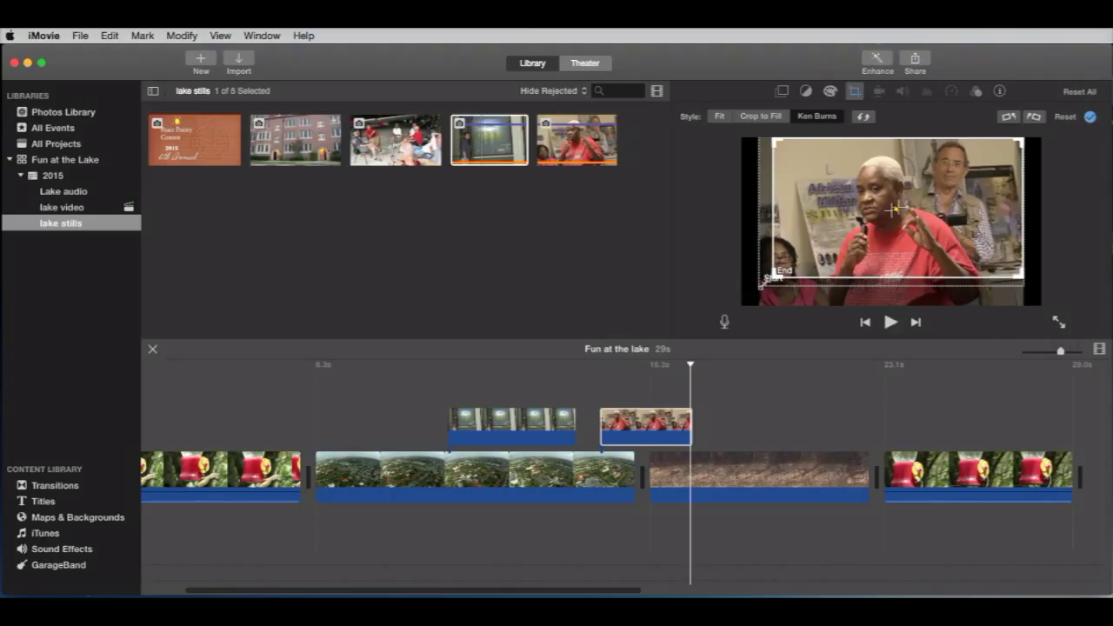
{"action": "left_click_drag", "start_coordinate": [842, 229], "coordinate": [836, 232]}
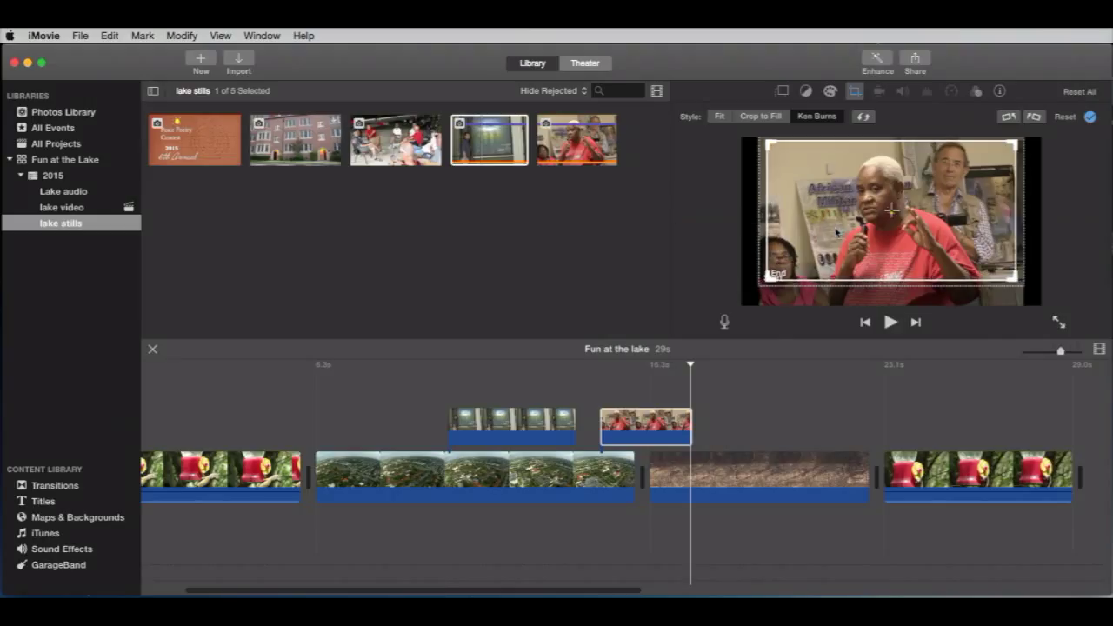
Step: Apply the Ken Burns framing and play back the cutaway to check it
{"action": "left_click", "coordinate": [1089, 118]}
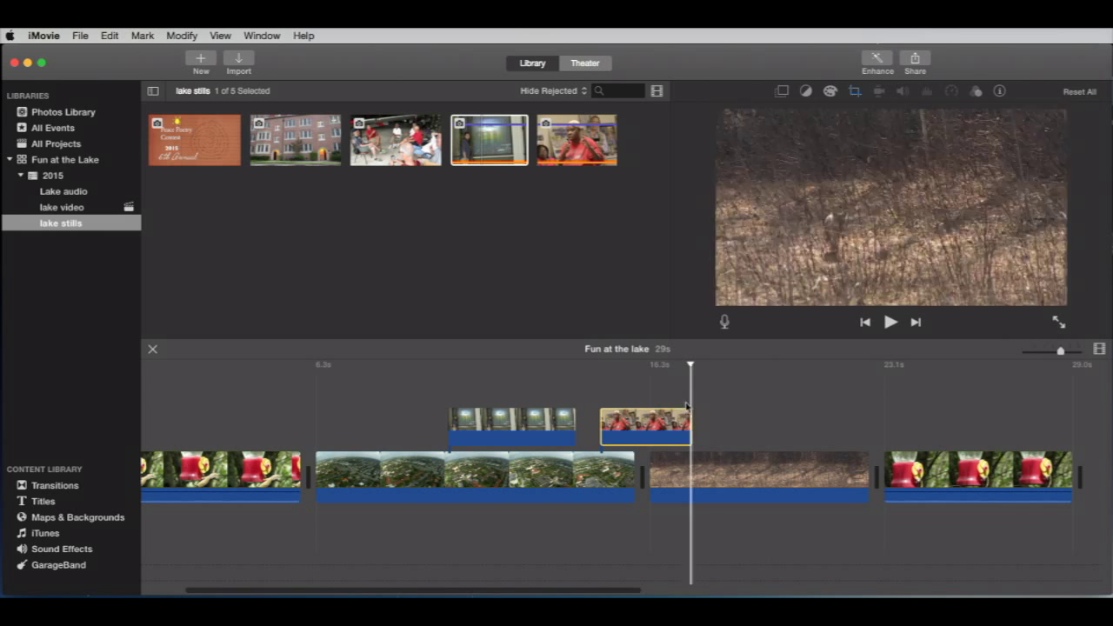
{"action": "left_click", "coordinate": [592, 395]}
{"action": "key", "text": "space"}
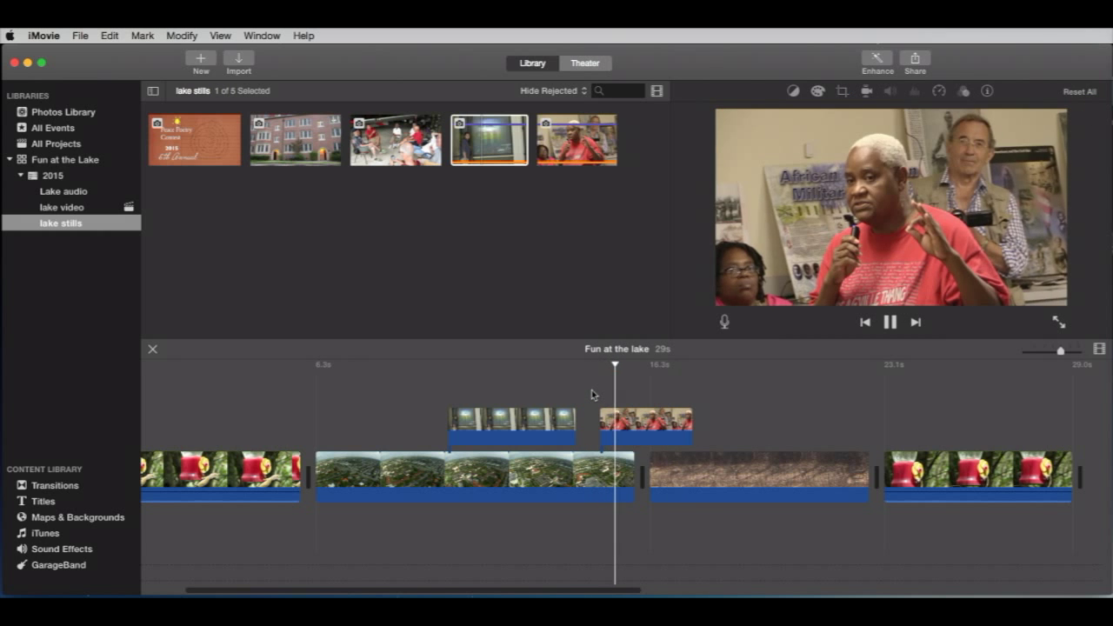
{"action": "key", "text": "space"}
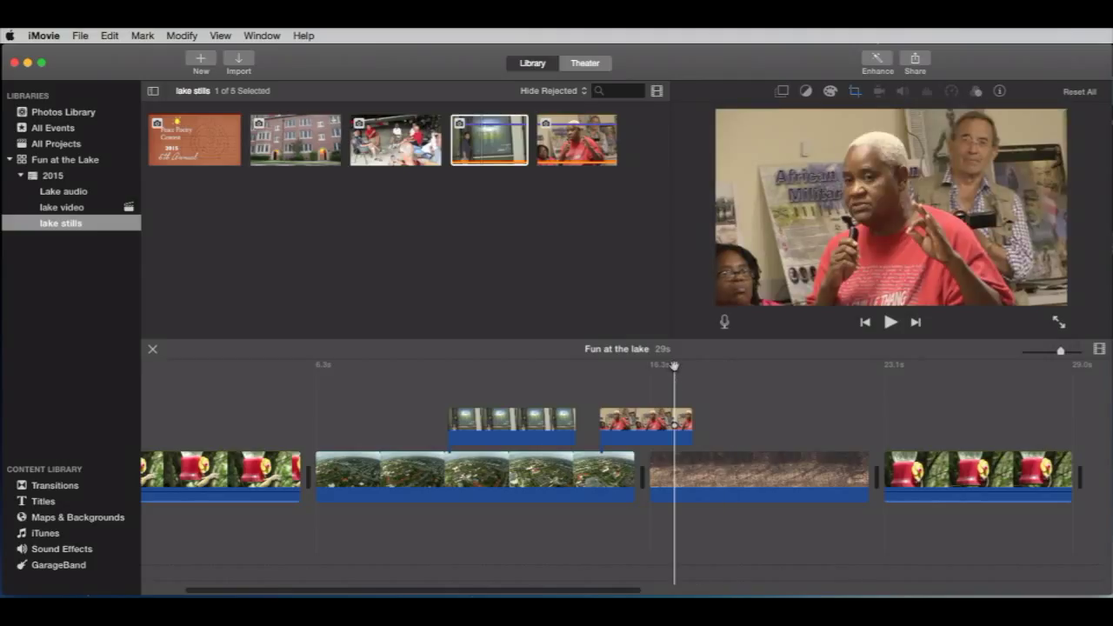
{"action": "left_click_drag", "start_coordinate": [674, 366], "coordinate": [644, 367]}
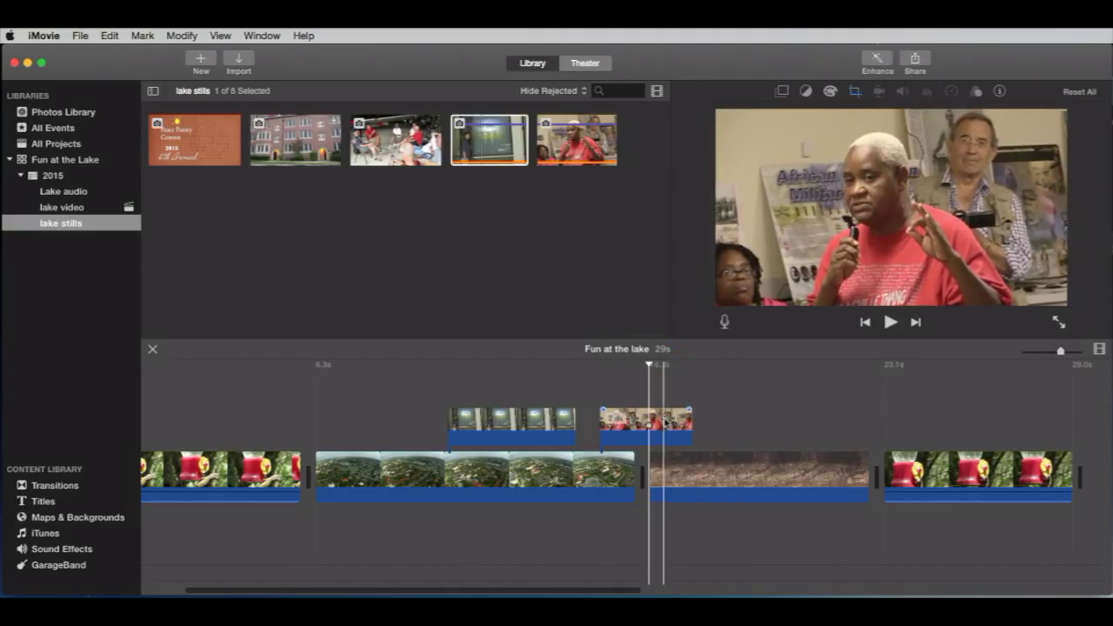
Step: Shift the cutaway's Ken Burns start framing slightly right and apply it
{"action": "left_click", "coordinate": [665, 422]}
{"action": "left_click", "coordinate": [855, 92]}
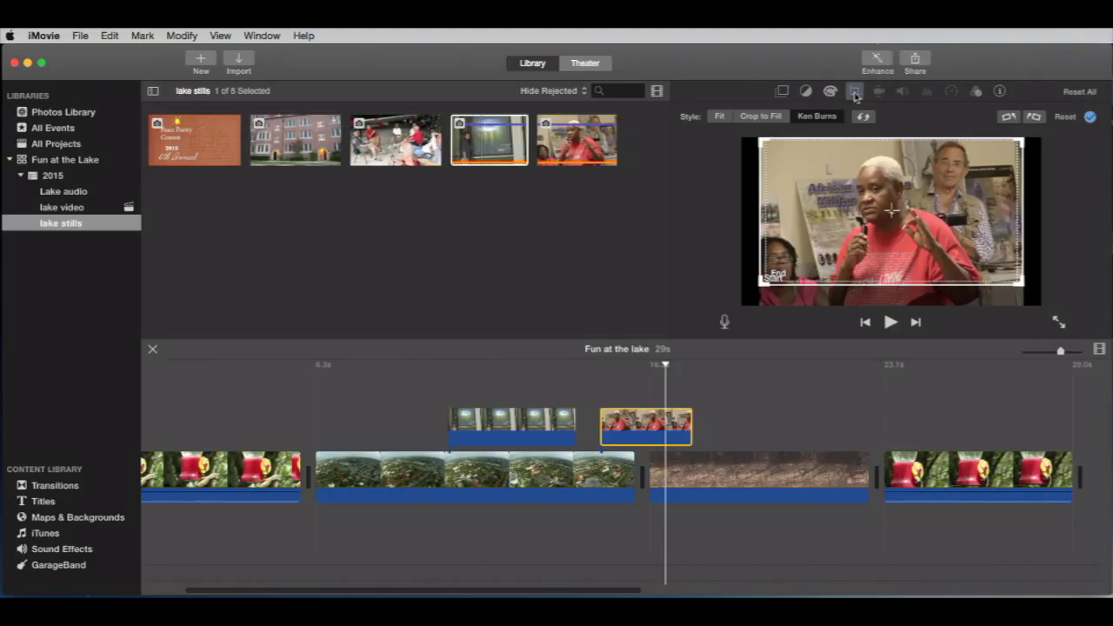
{"action": "left_click_drag", "start_coordinate": [881, 241], "coordinate": [891, 241]}
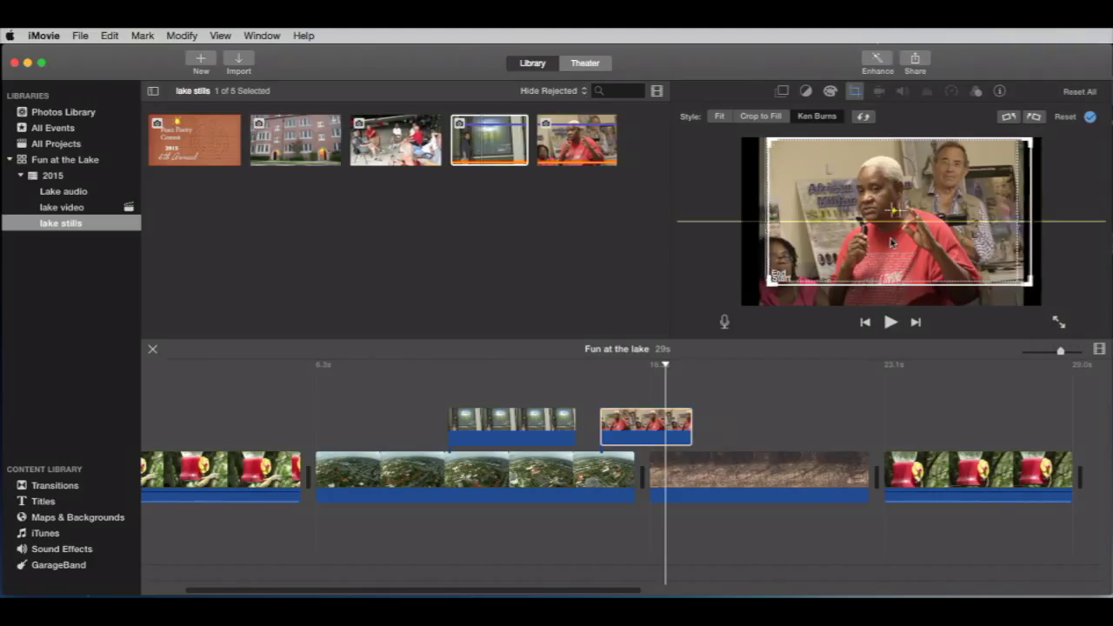
{"action": "left_click", "coordinate": [1090, 118]}
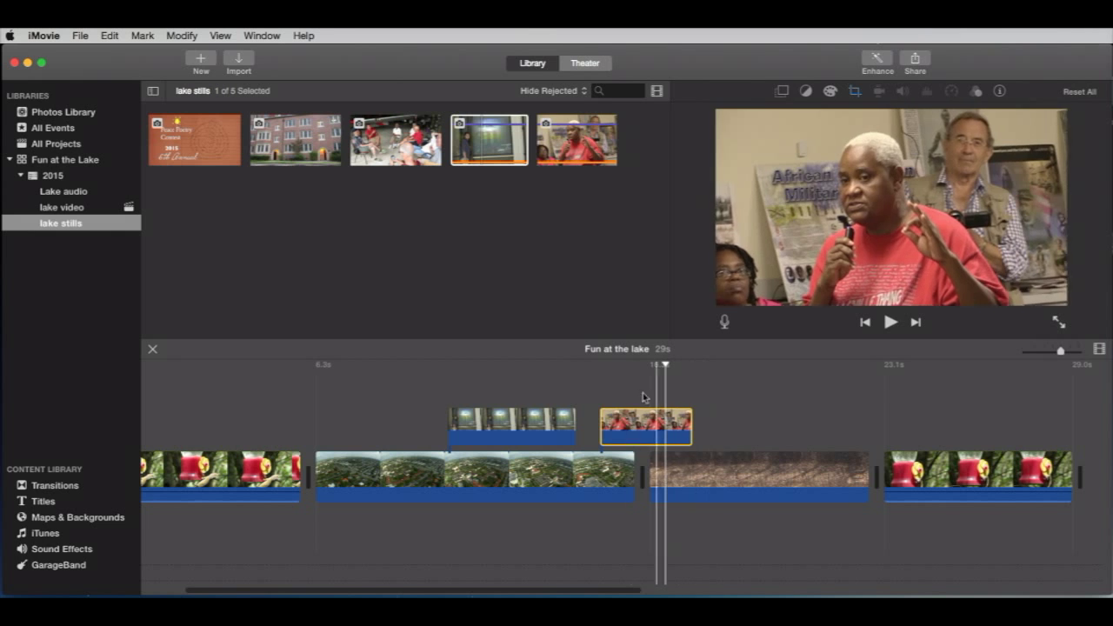
Step: Play back the cutaway section to preview the new start framing
{"action": "left_click", "coordinate": [619, 385]}
{"action": "key", "text": "space"}
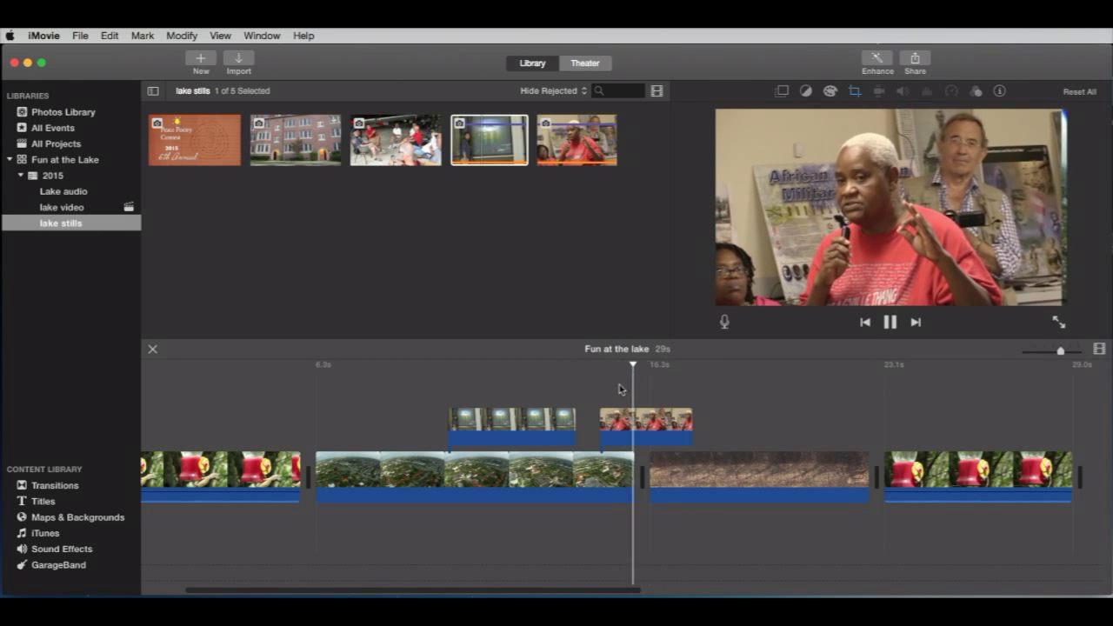
{"action": "key", "text": "space"}
{"action": "left_click", "coordinate": [585, 388]}
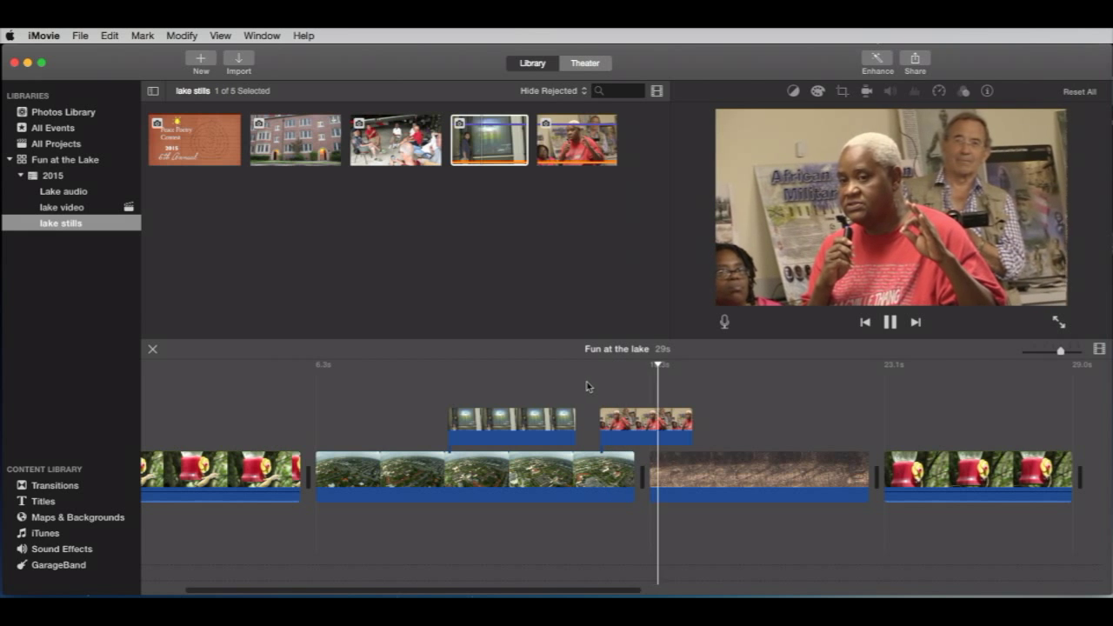
{"action": "key", "text": "space"}
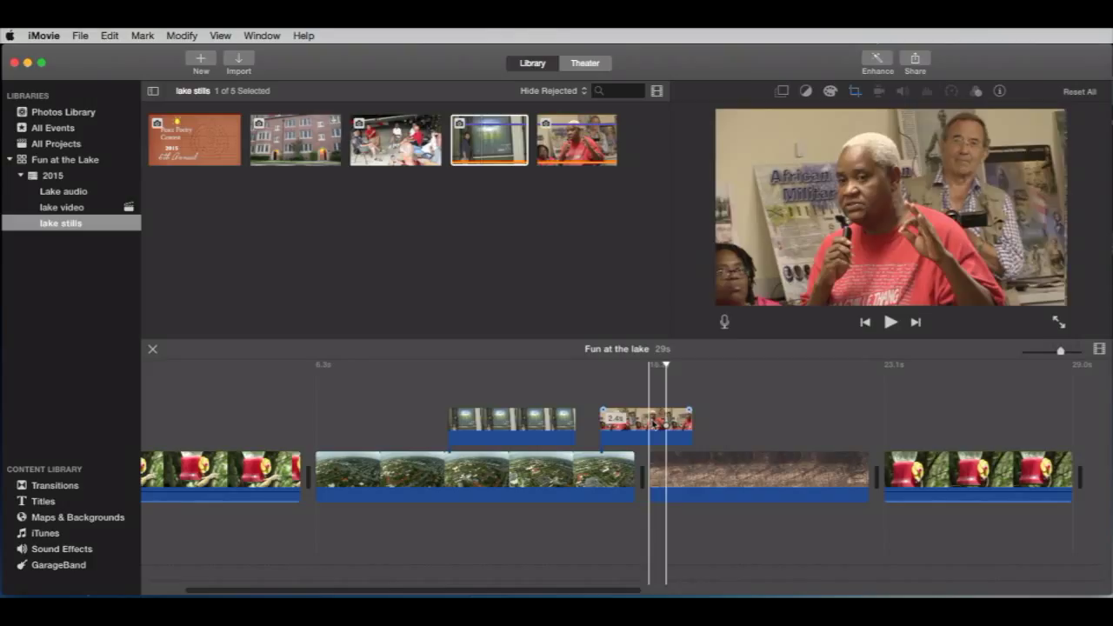
{"action": "left_click", "coordinate": [650, 424]}
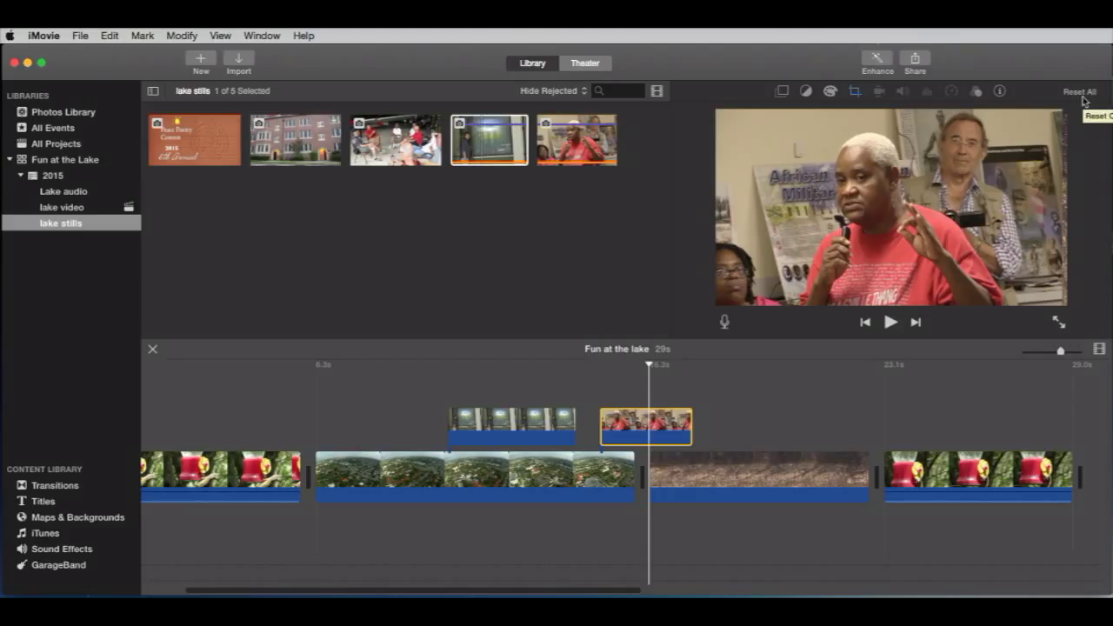
Step: Centre the cutaway's Ken Burns framing on the photo and bring up its overlay settings
{"action": "left_click", "coordinate": [855, 94]}
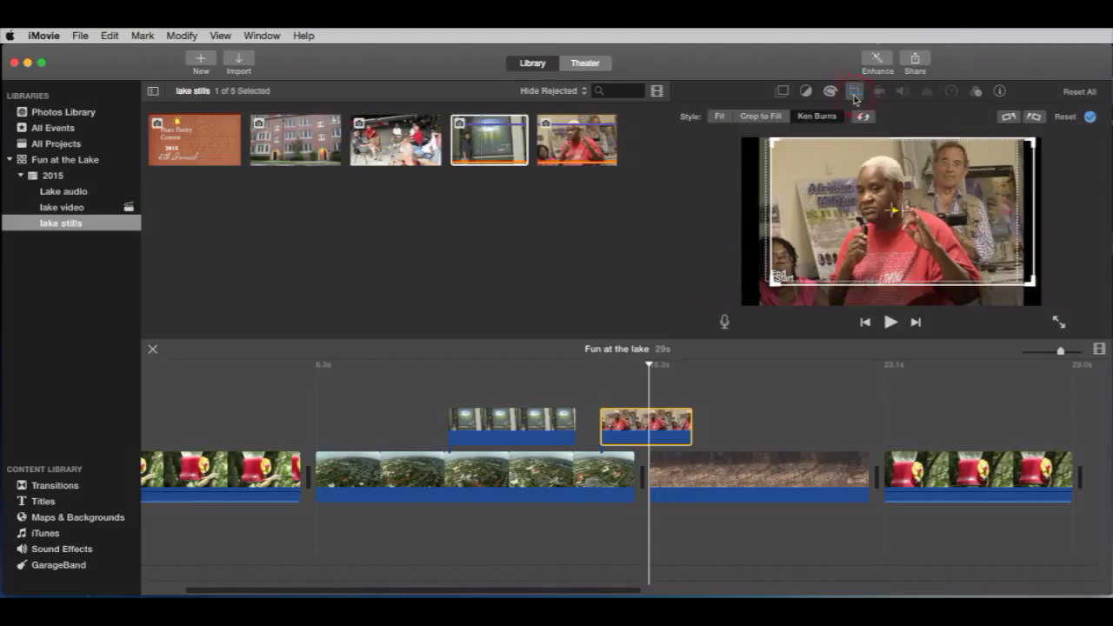
{"action": "left_click_drag", "start_coordinate": [968, 209], "coordinate": [852, 246]}
{"action": "left_click_drag", "start_coordinate": [891, 211], "coordinate": [890, 211]}
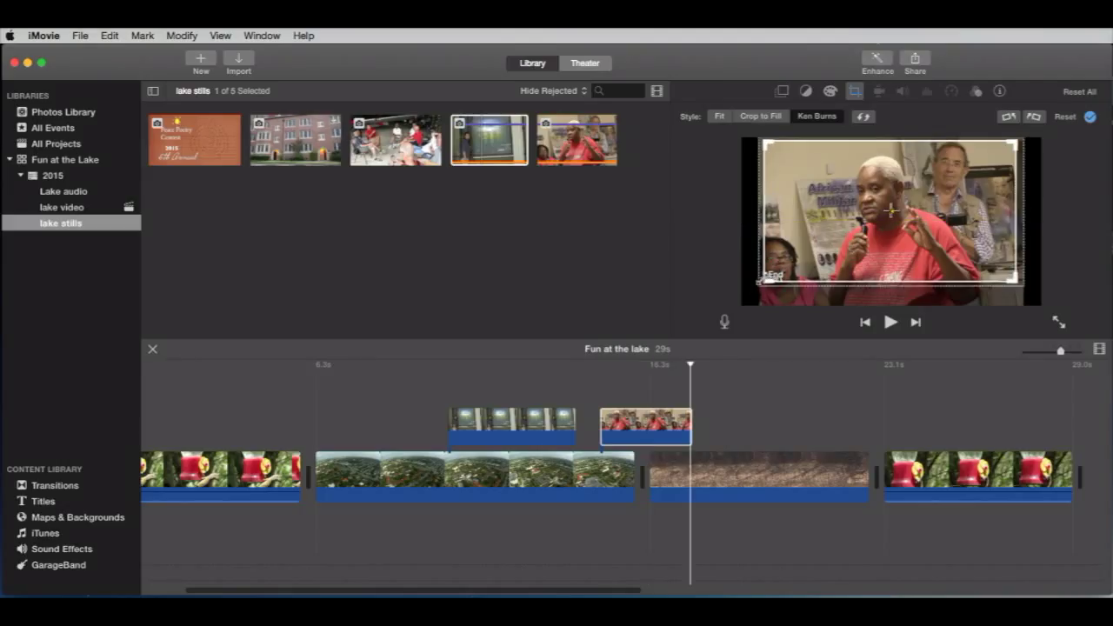
{"action": "left_click", "coordinate": [1091, 117]}
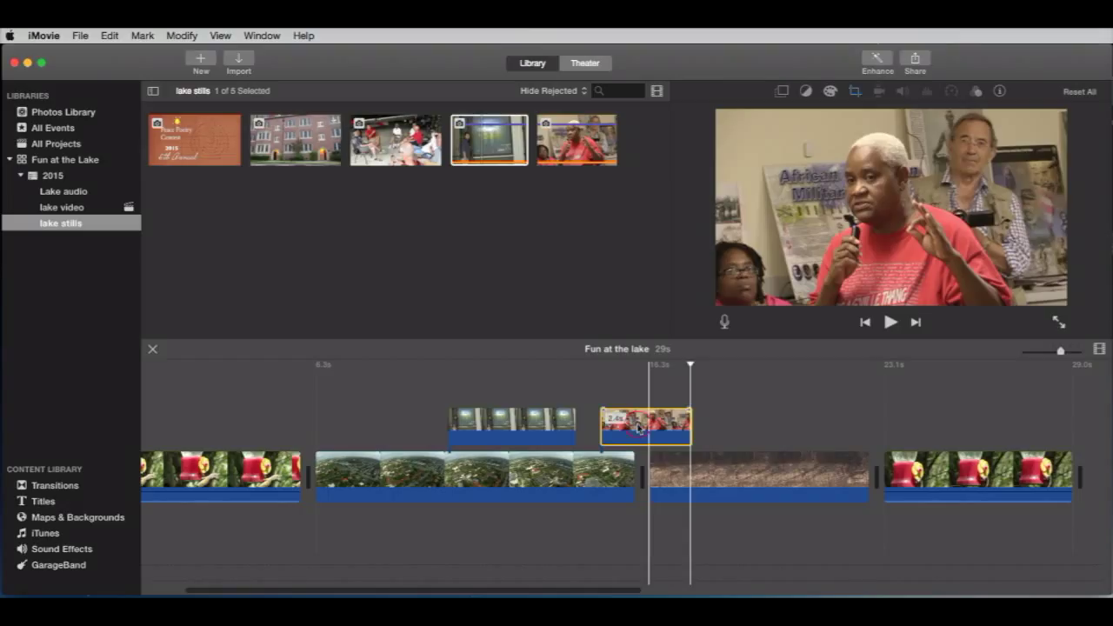
{"action": "left_click", "coordinate": [639, 426]}
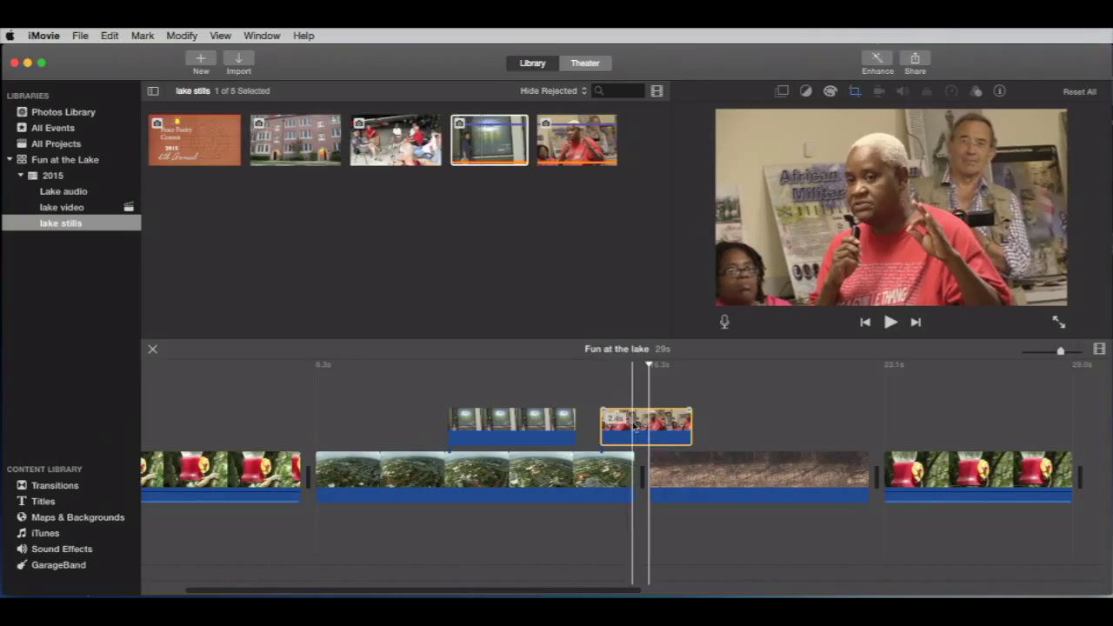
{"action": "left_click", "coordinate": [781, 92]}
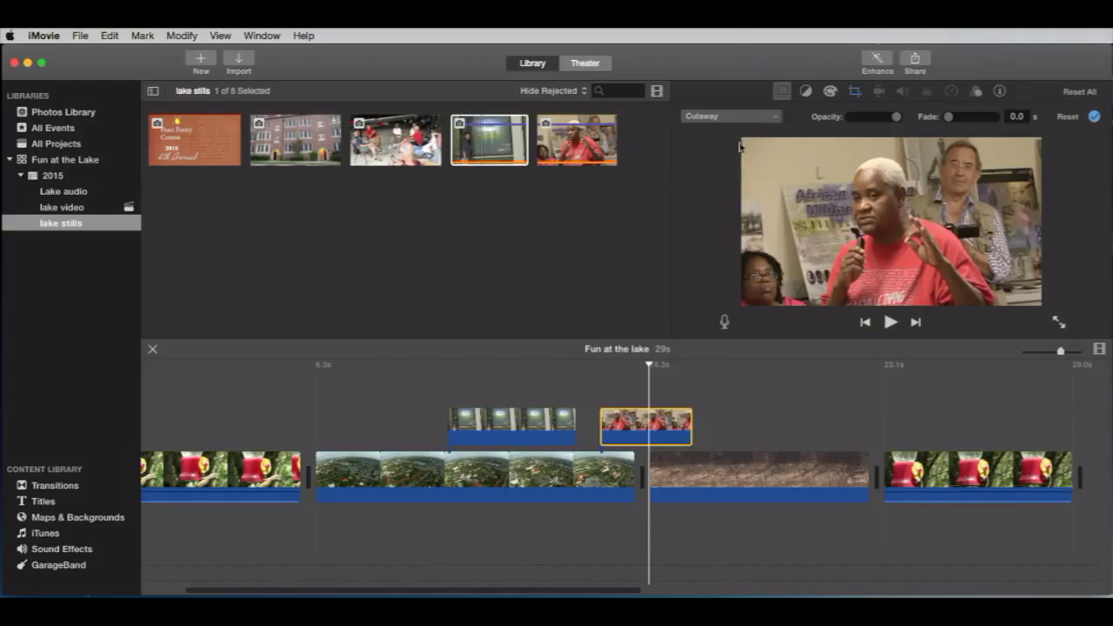
Step: Switch the interview overlay to Side by Side and preview it
{"action": "left_click", "coordinate": [759, 120]}
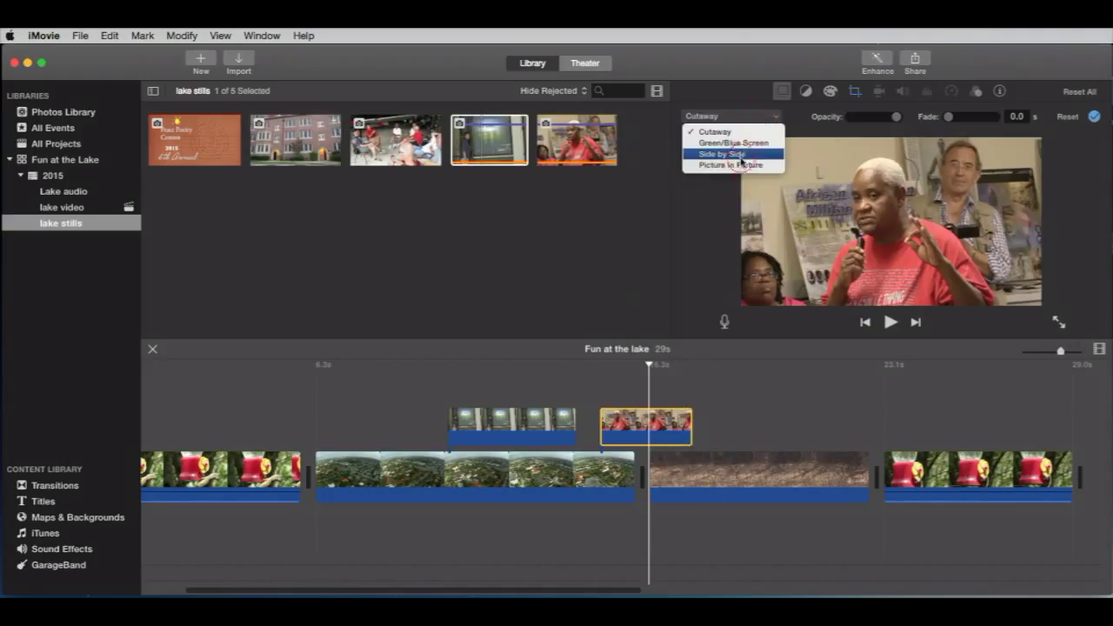
{"action": "left_click", "coordinate": [741, 154]}
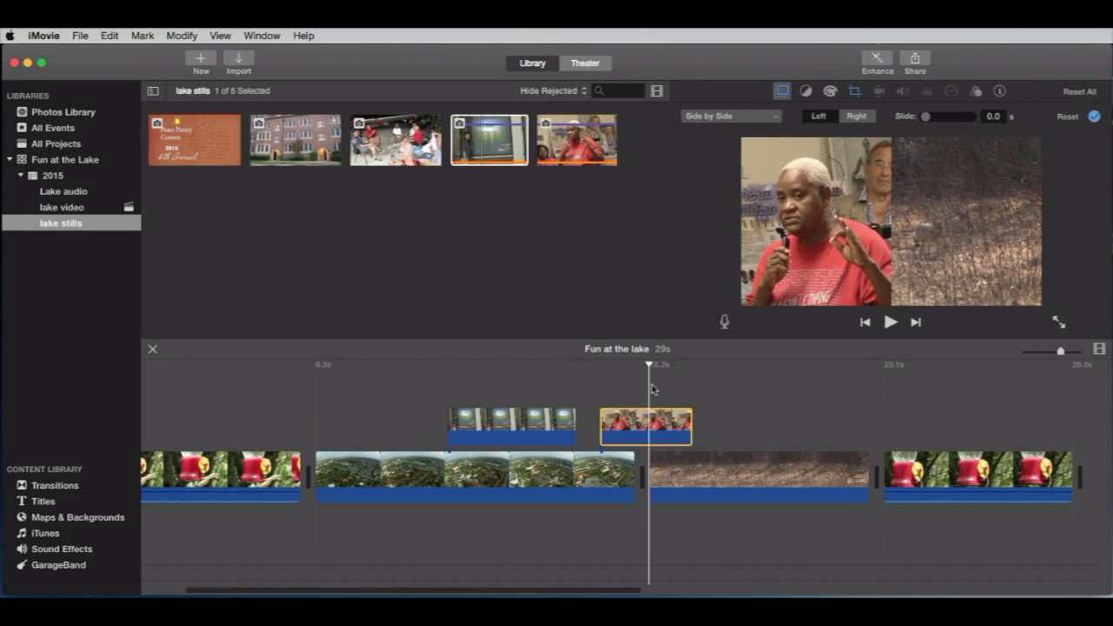
{"action": "left_click", "coordinate": [604, 384]}
{"action": "key", "text": "space"}
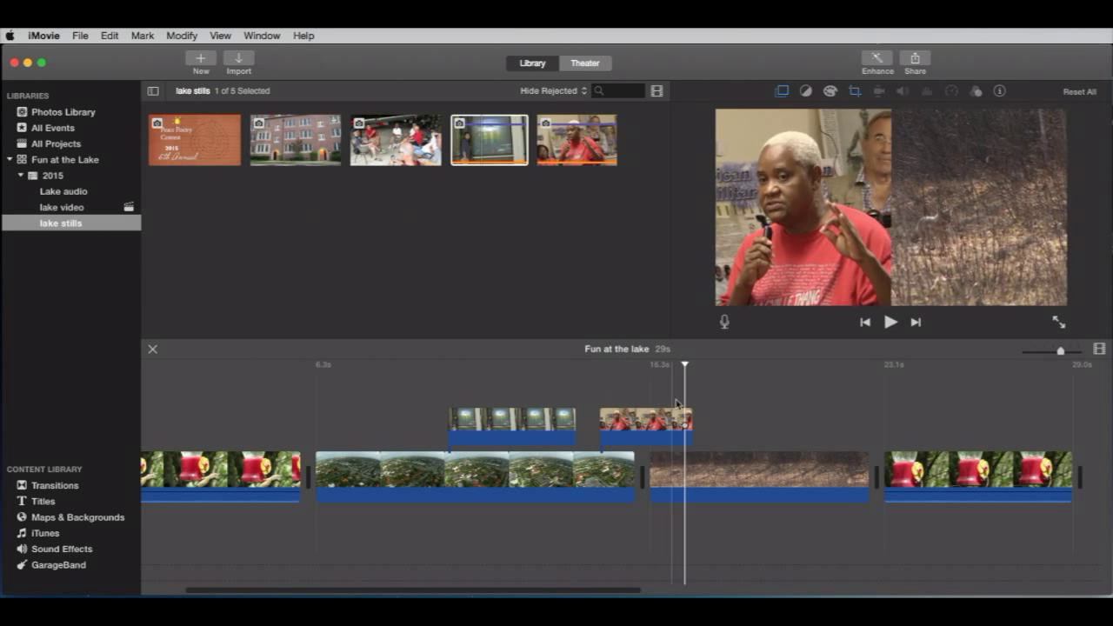
{"action": "key", "text": "space"}
Step: Try Picture in Picture with an enlarged, repositioned inset and preview it
{"action": "left_click", "coordinate": [659, 424]}
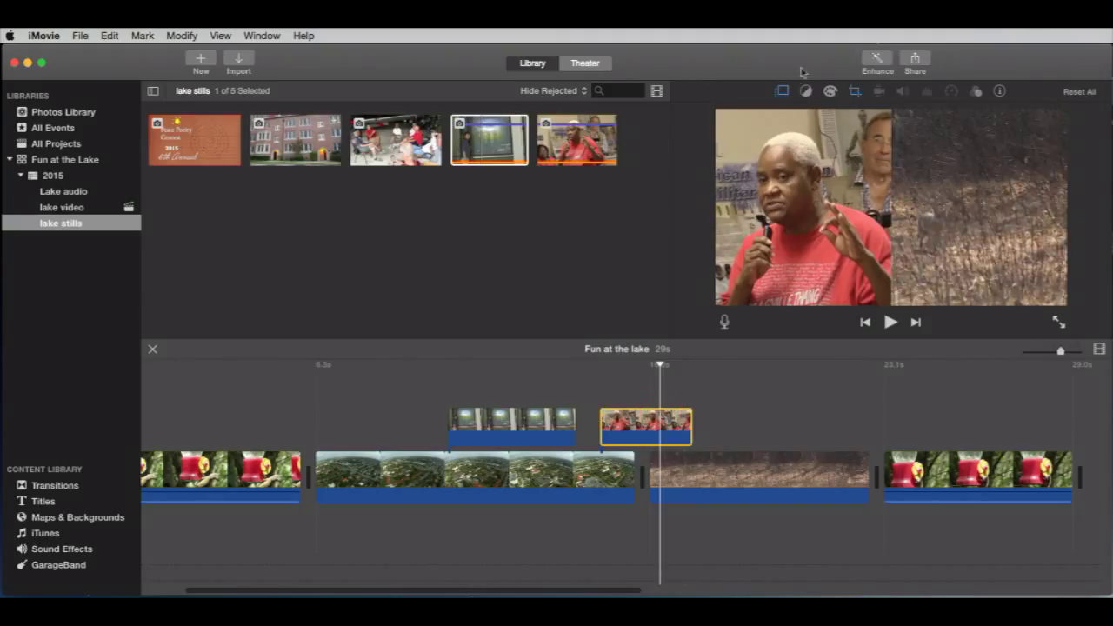
{"action": "left_click", "coordinate": [784, 92]}
{"action": "left_click", "coordinate": [764, 117]}
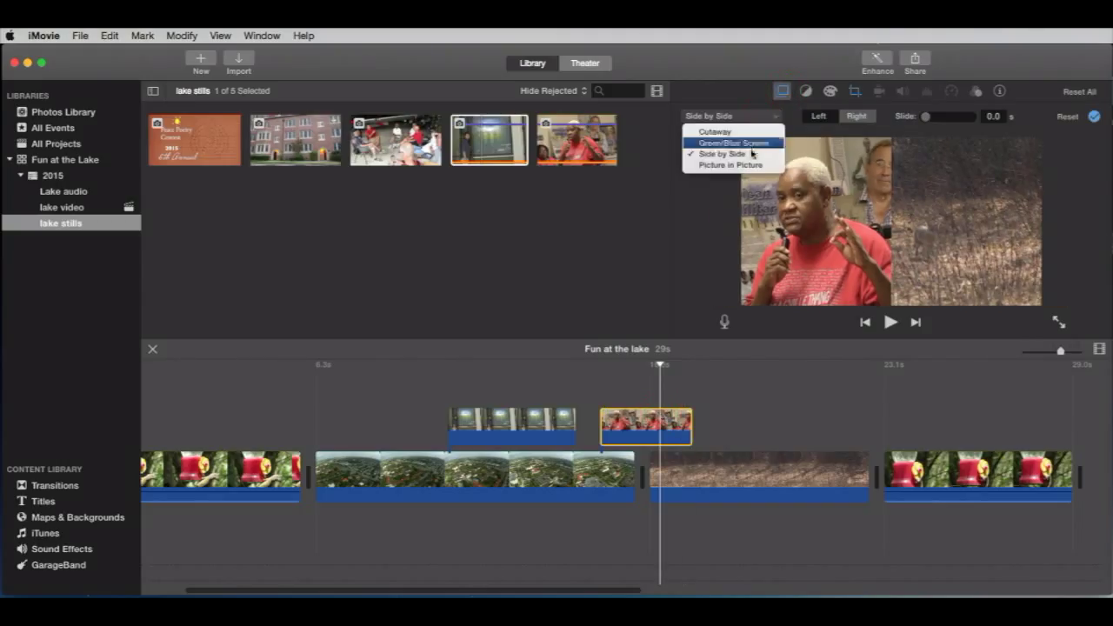
{"action": "left_click", "coordinate": [747, 165]}
{"action": "left_click_drag", "start_coordinate": [939, 201], "coordinate": [883, 202]}
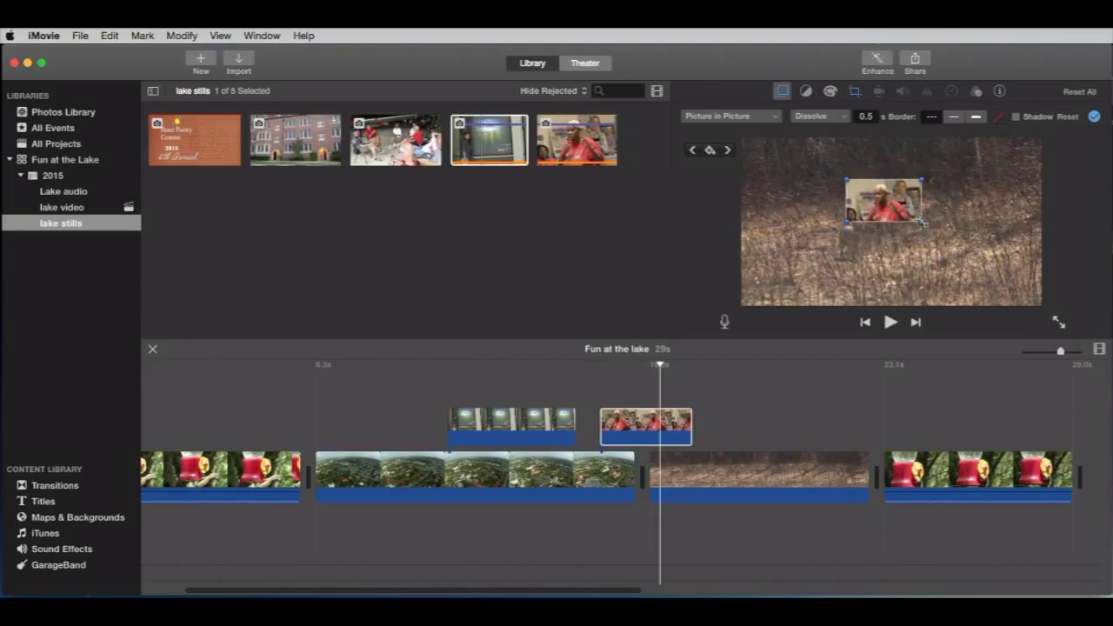
{"action": "left_click_drag", "start_coordinate": [923, 222], "coordinate": [1017, 272]}
{"action": "left_click_drag", "start_coordinate": [929, 237], "coordinate": [919, 206]}
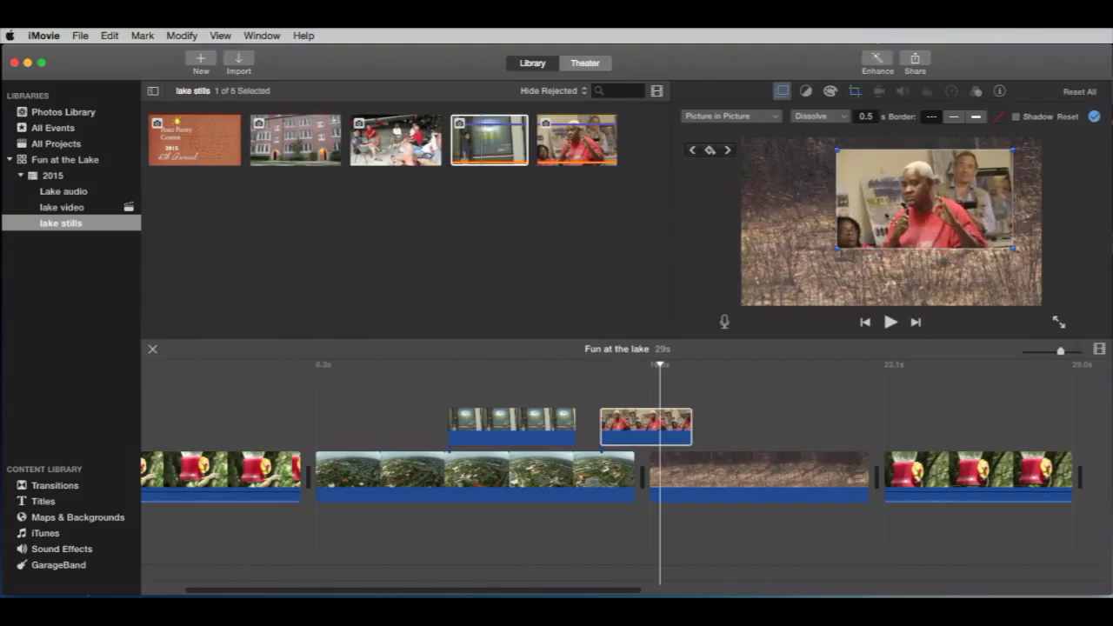
{"action": "left_click", "coordinate": [1095, 119]}
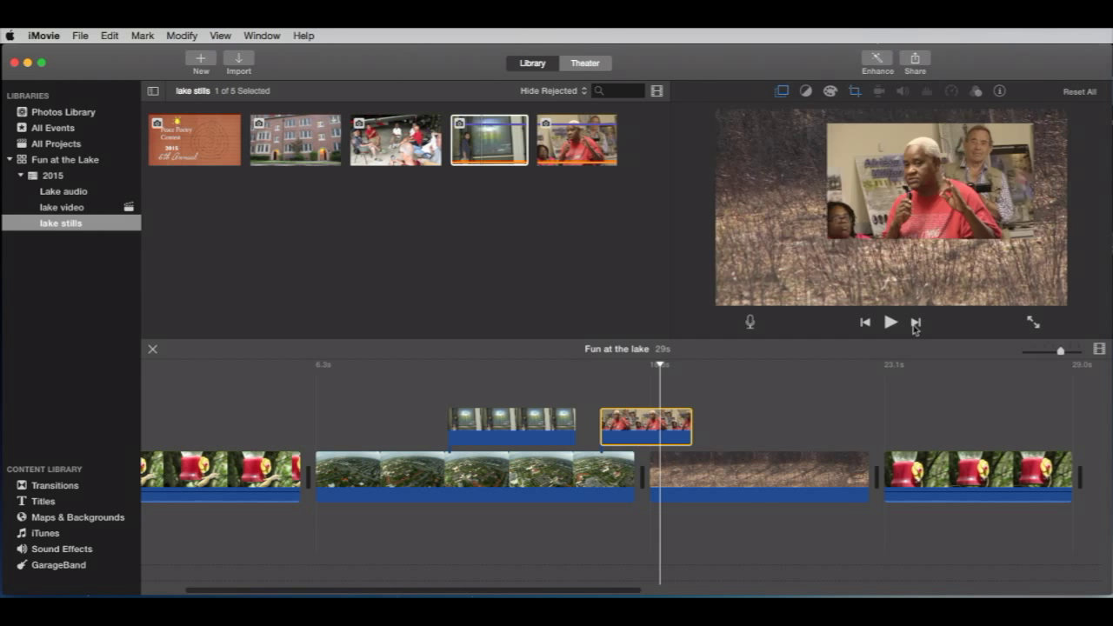
{"action": "left_click", "coordinate": [595, 406]}
{"action": "key", "text": "space"}
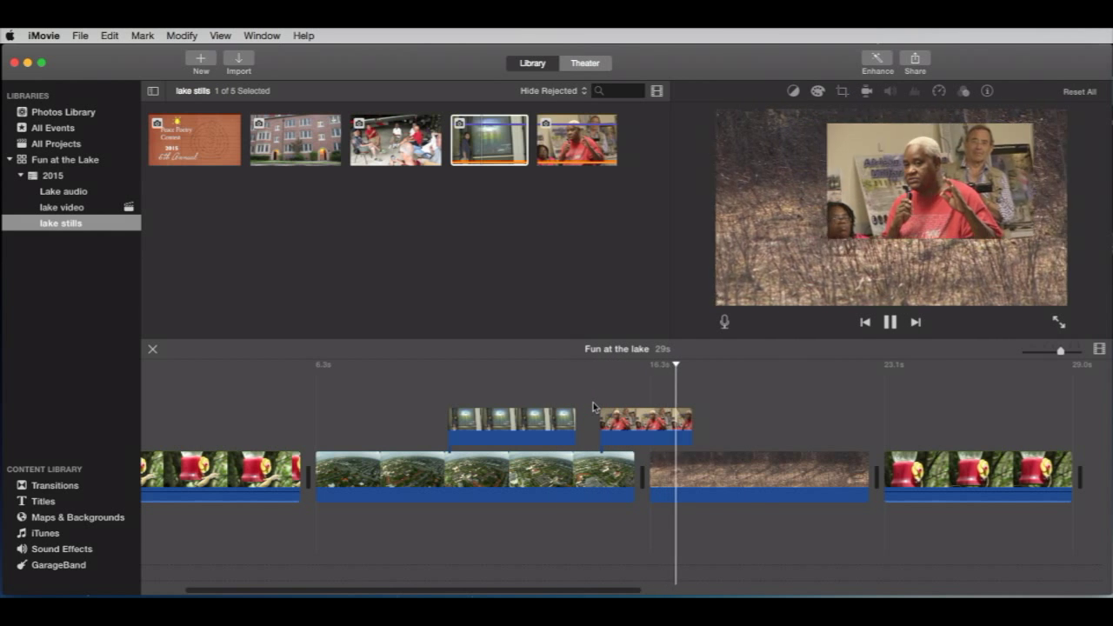
{"action": "key", "text": "space"}
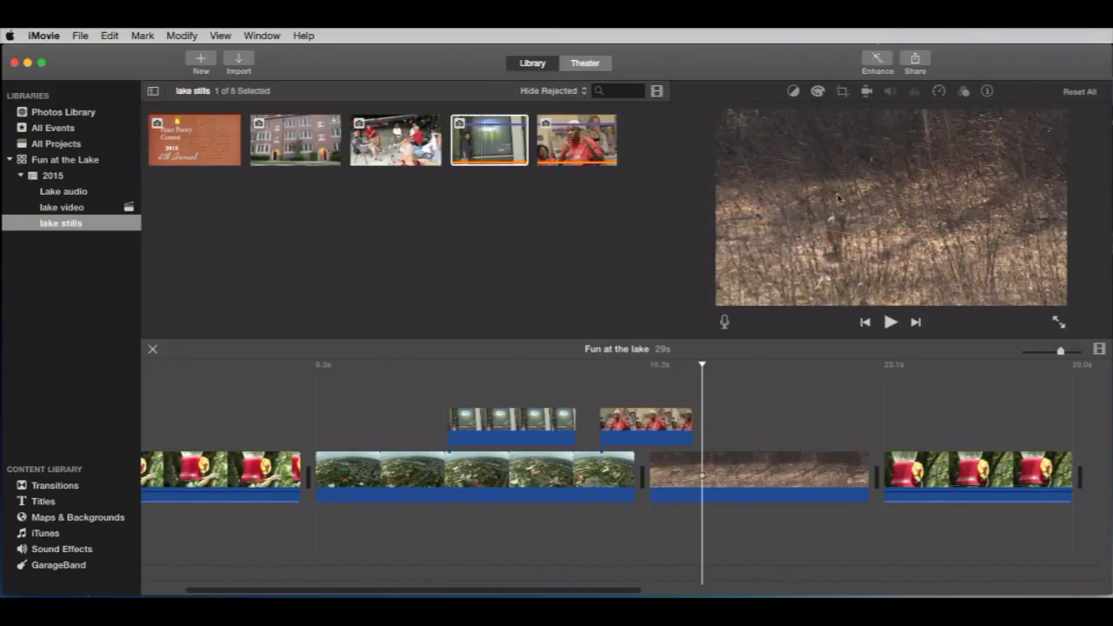
Step: Set the interview overlay style back to a full-frame Cutaway
{"action": "left_click", "coordinate": [650, 421]}
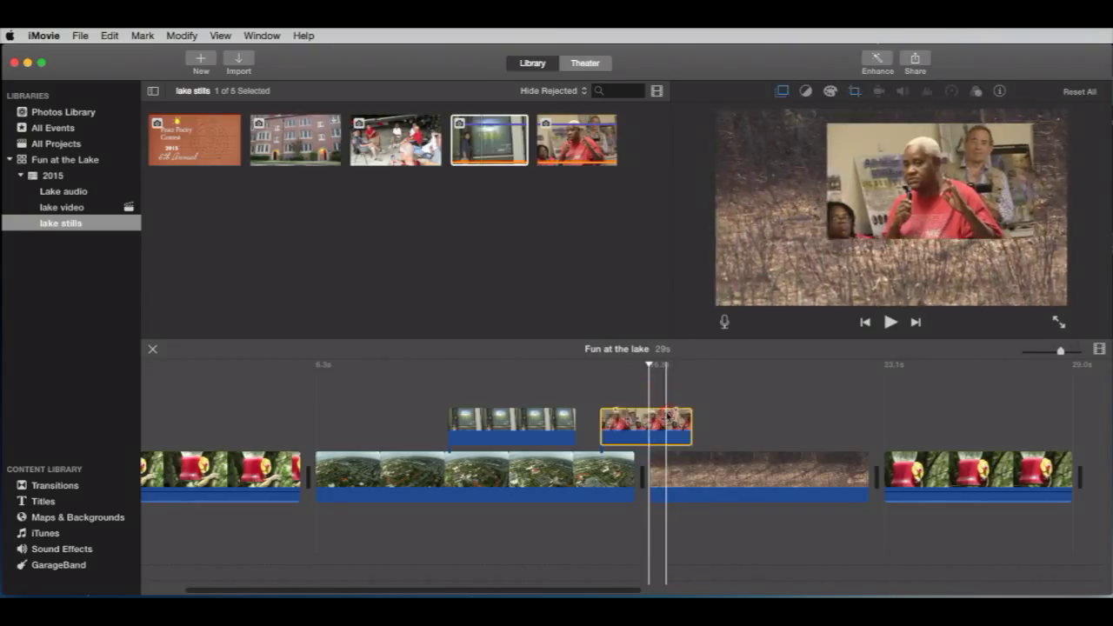
{"action": "left_click", "coordinate": [666, 416]}
{"action": "left_click", "coordinate": [783, 92]}
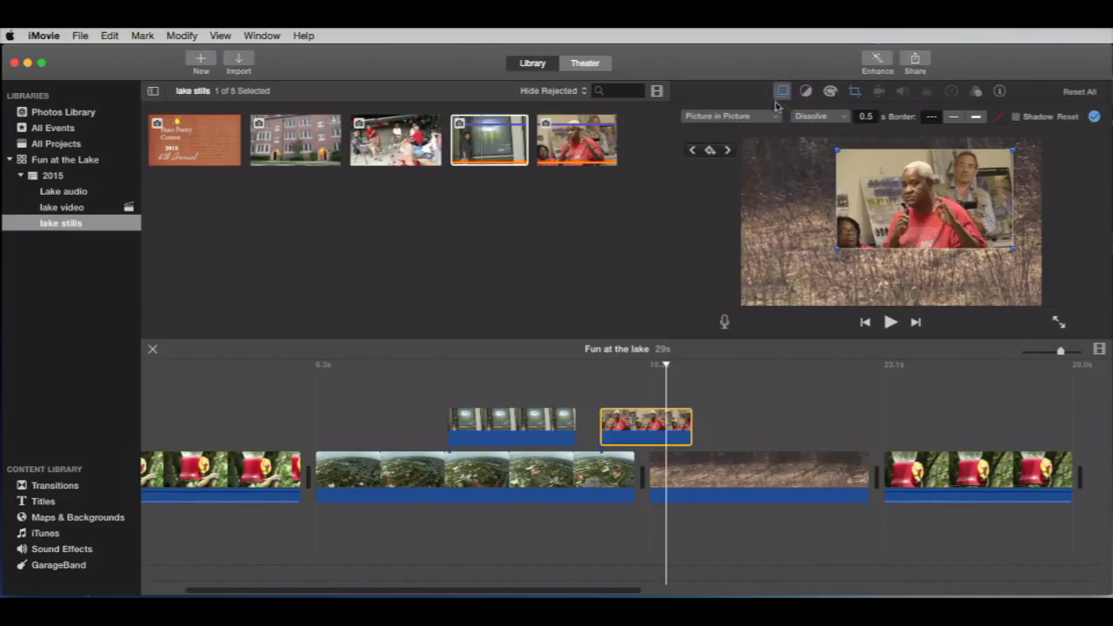
{"action": "left_click", "coordinate": [761, 118]}
{"action": "left_click", "coordinate": [752, 134]}
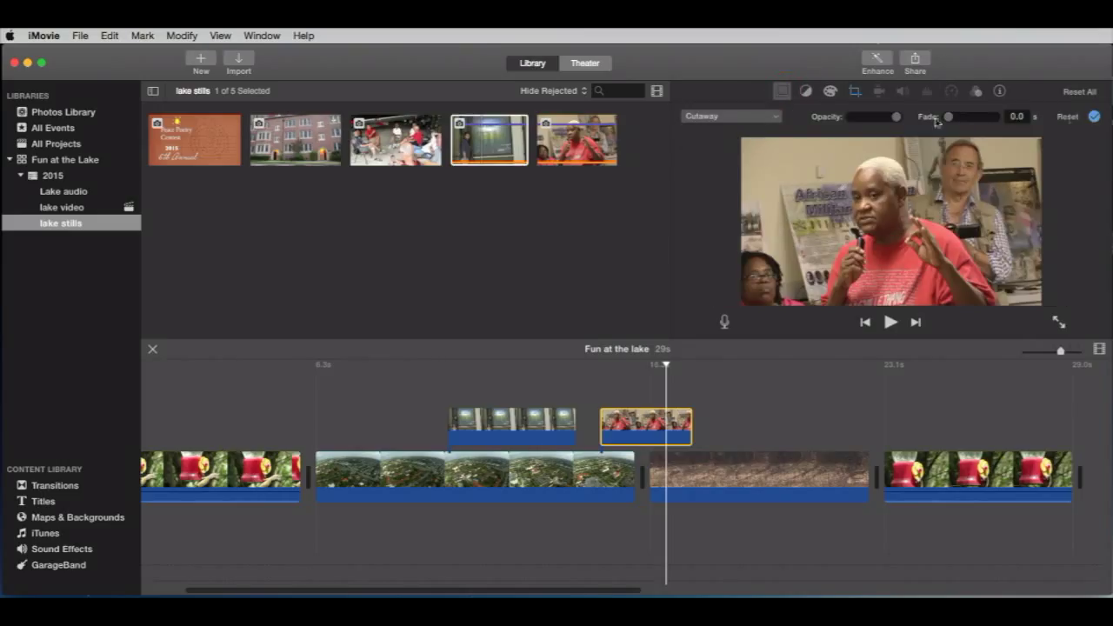
{"action": "left_click", "coordinate": [1092, 118]}
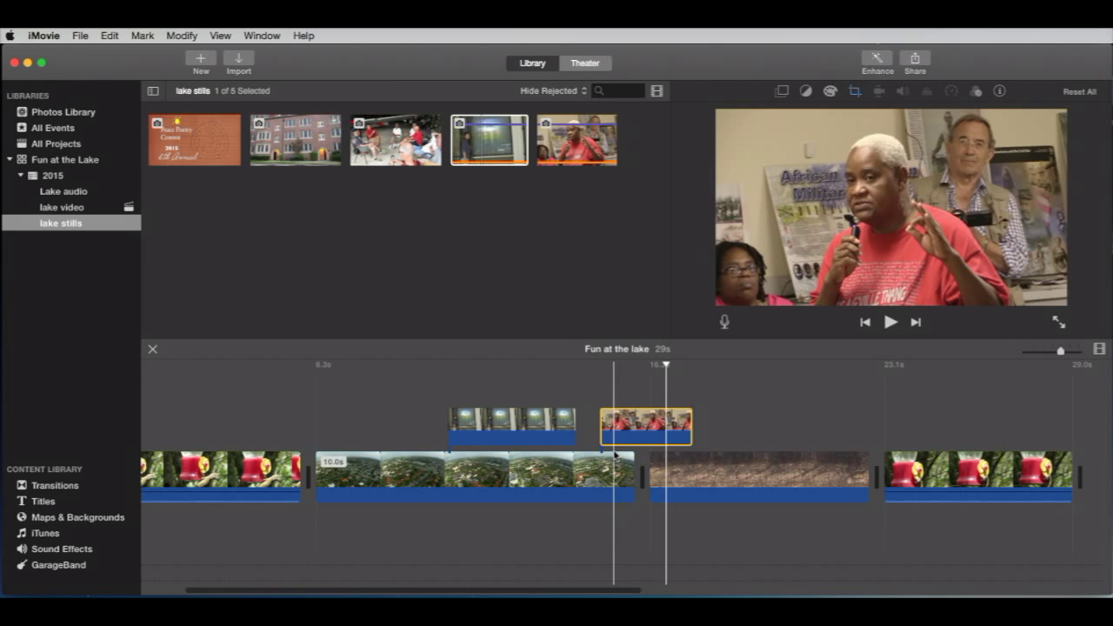
Step: Add a short fade-in at the interview cutaway's start and preview it
{"action": "left_click", "coordinate": [590, 434]}
{"action": "key", "text": "space"}
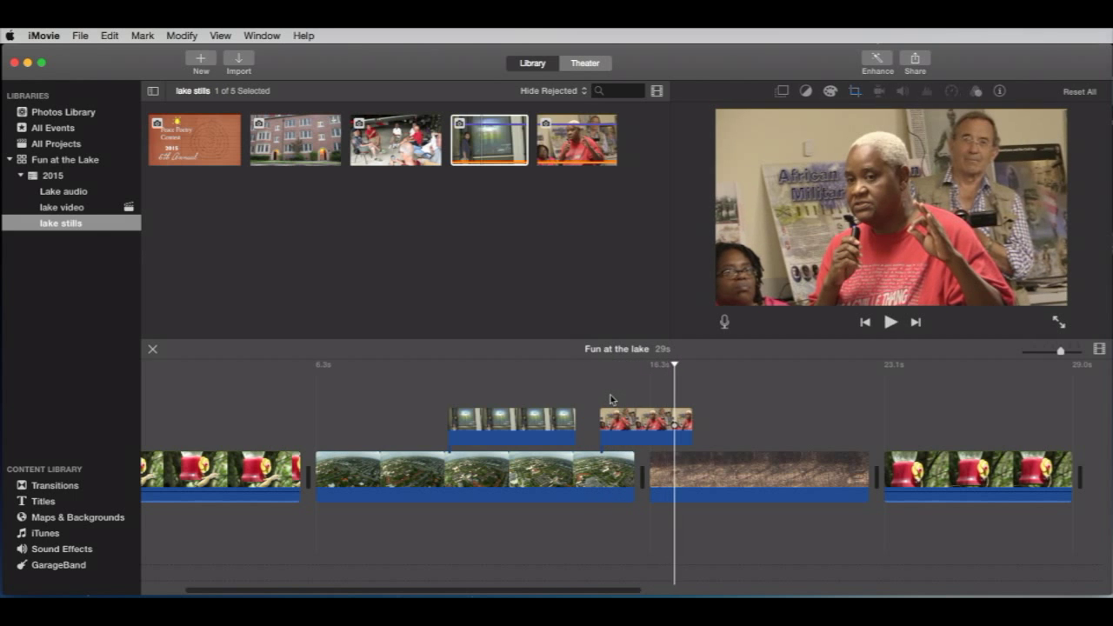
{"action": "key", "text": "space"}
{"action": "left_click", "coordinate": [631, 424]}
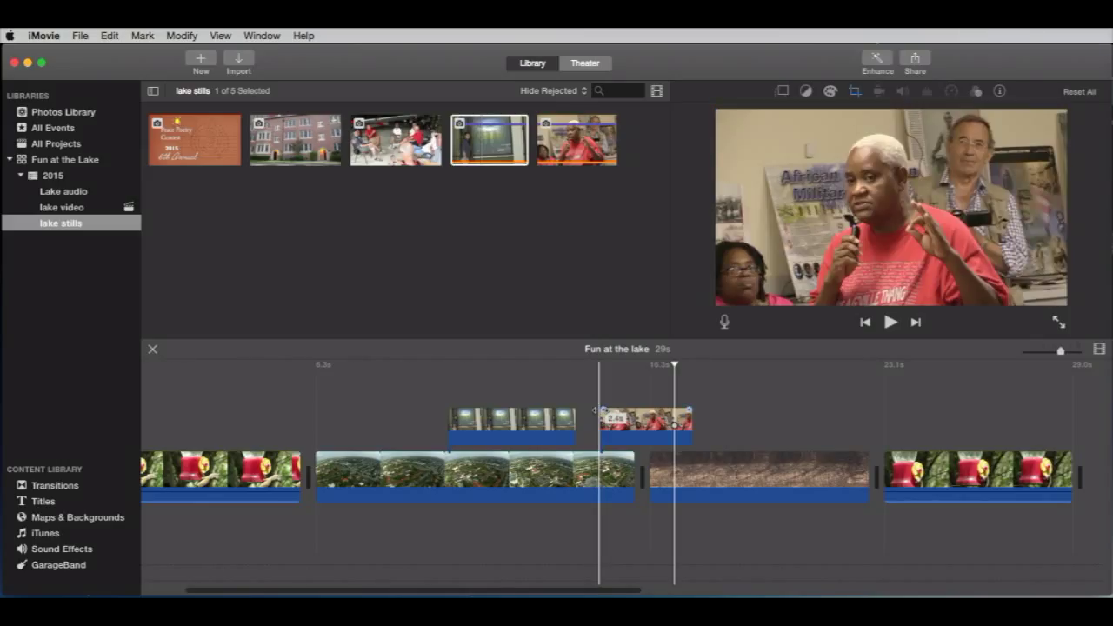
{"action": "left_click_drag", "start_coordinate": [601, 411], "coordinate": [608, 412]}
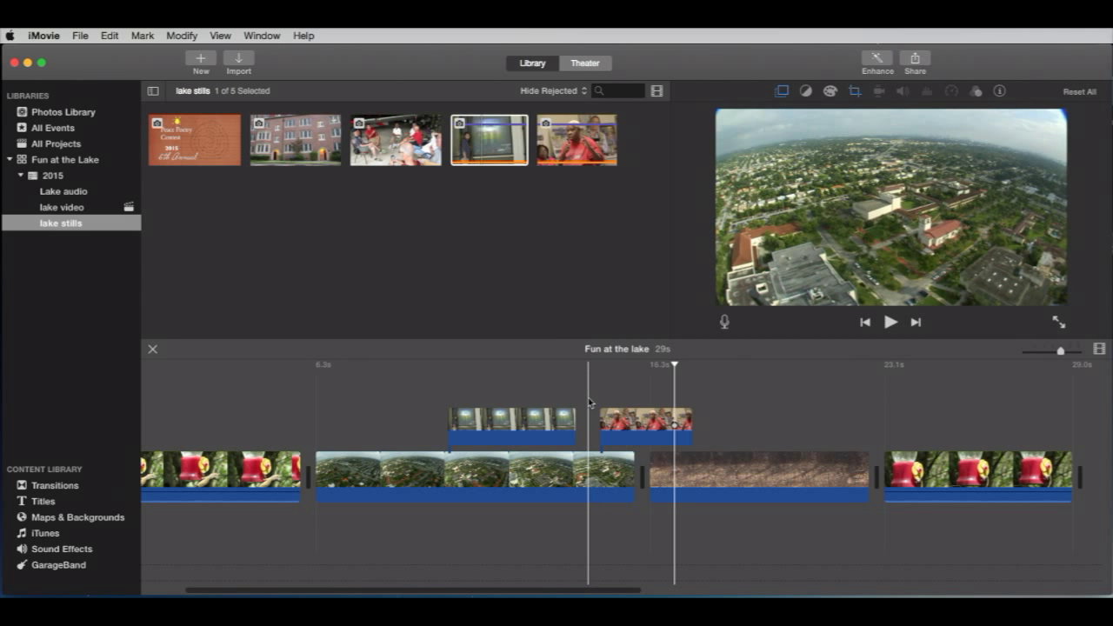
{"action": "left_click", "coordinate": [589, 405]}
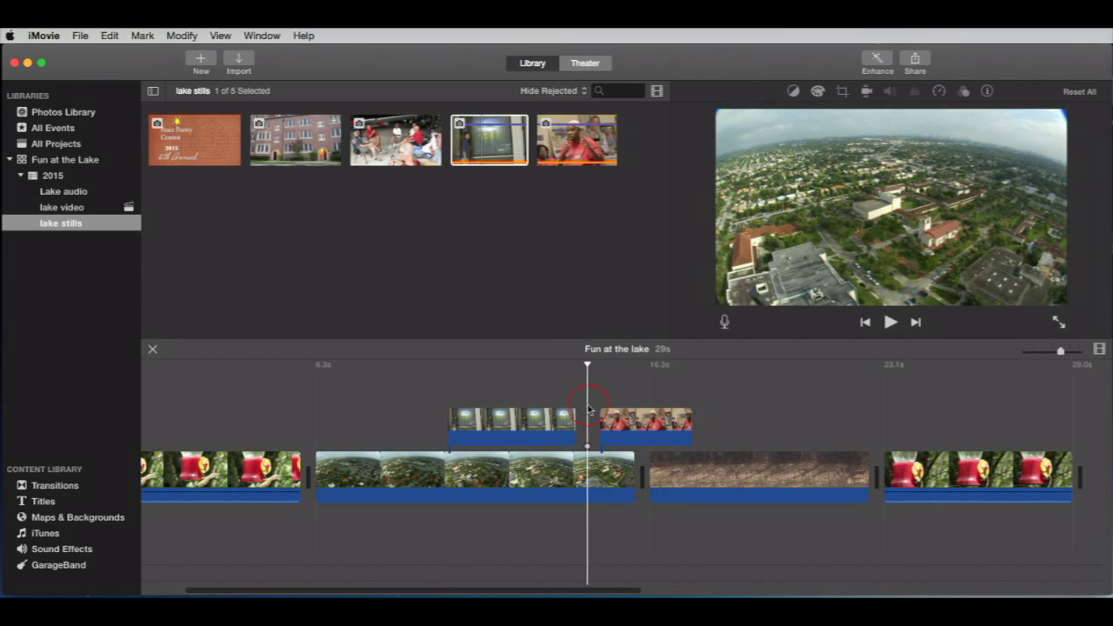
{"action": "key", "text": "space"}
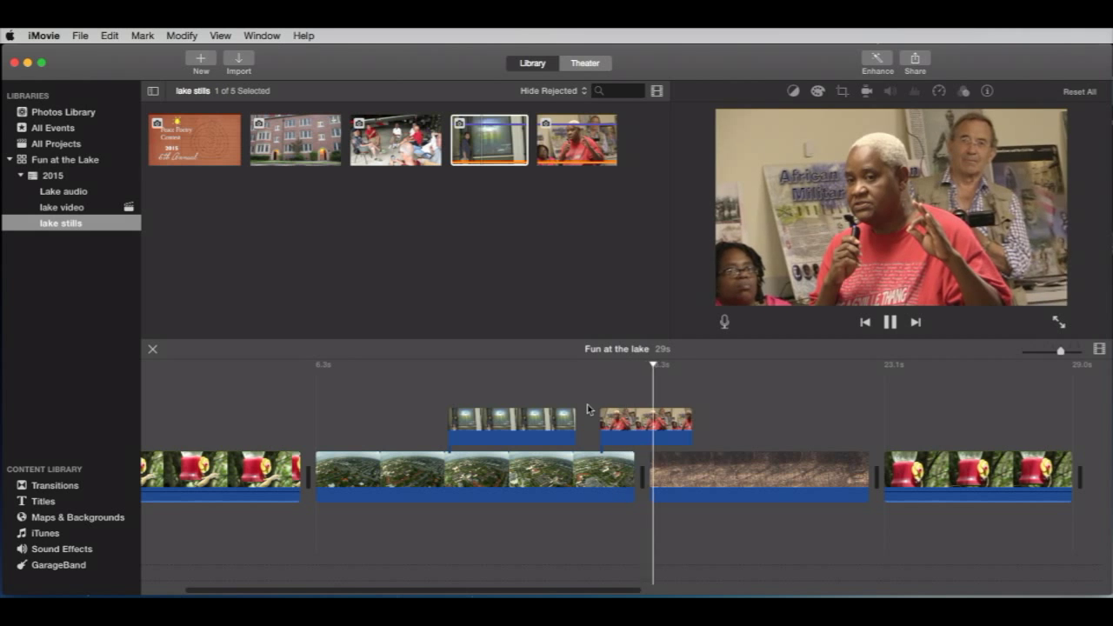
Step: Add a short fade-out at the cutaway's end and preview both fades
{"action": "left_click", "coordinate": [663, 420]}
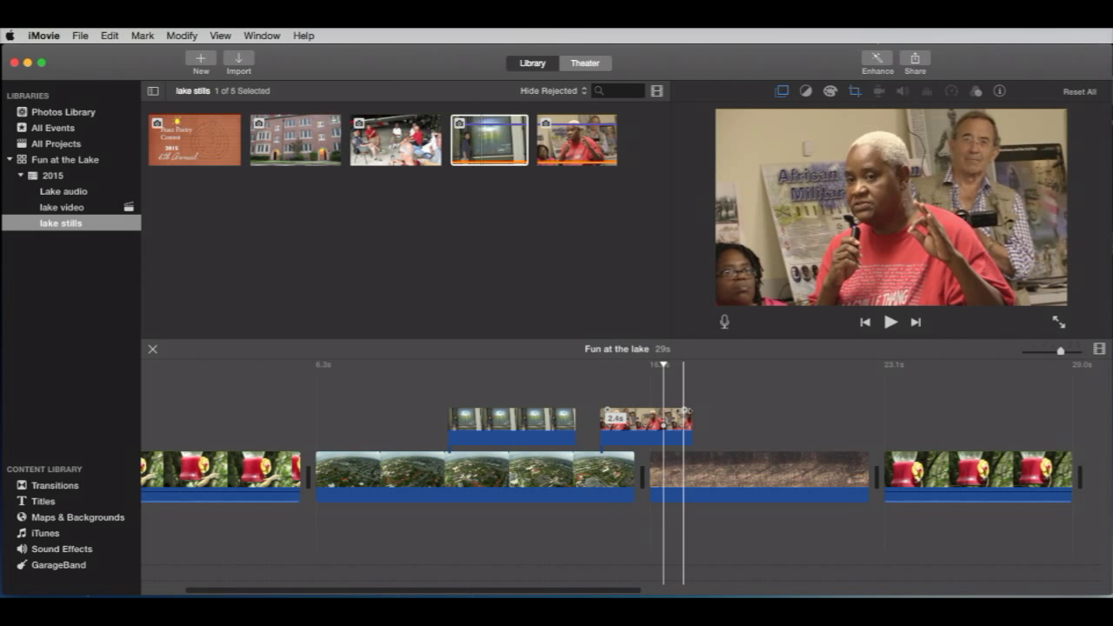
{"action": "left_click_drag", "start_coordinate": [684, 409], "coordinate": [679, 409]}
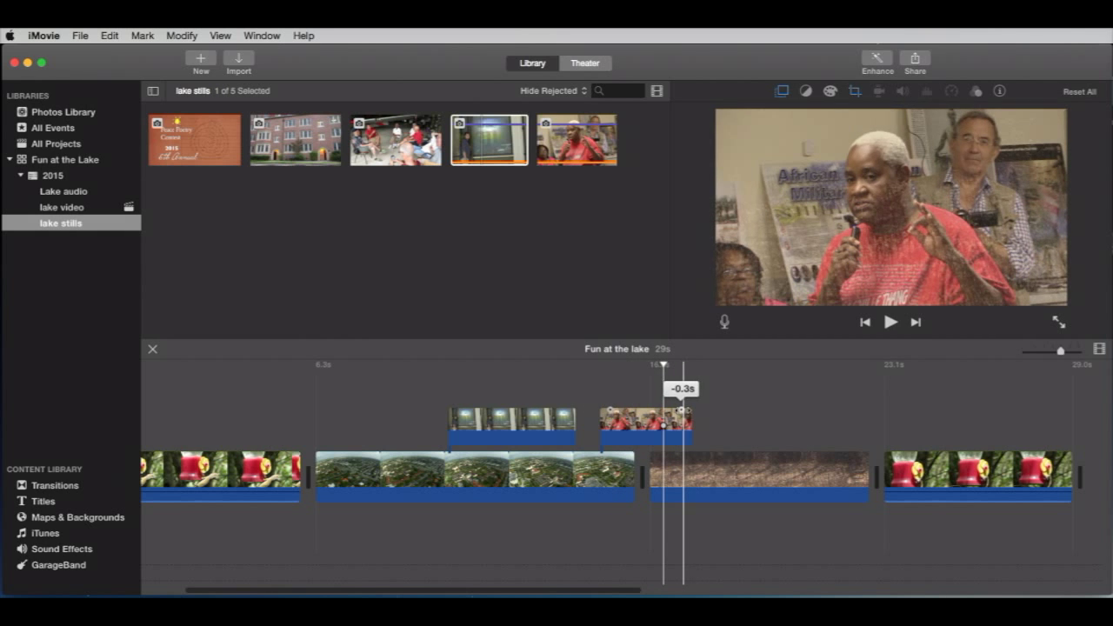
{"action": "left_click", "coordinate": [594, 409]}
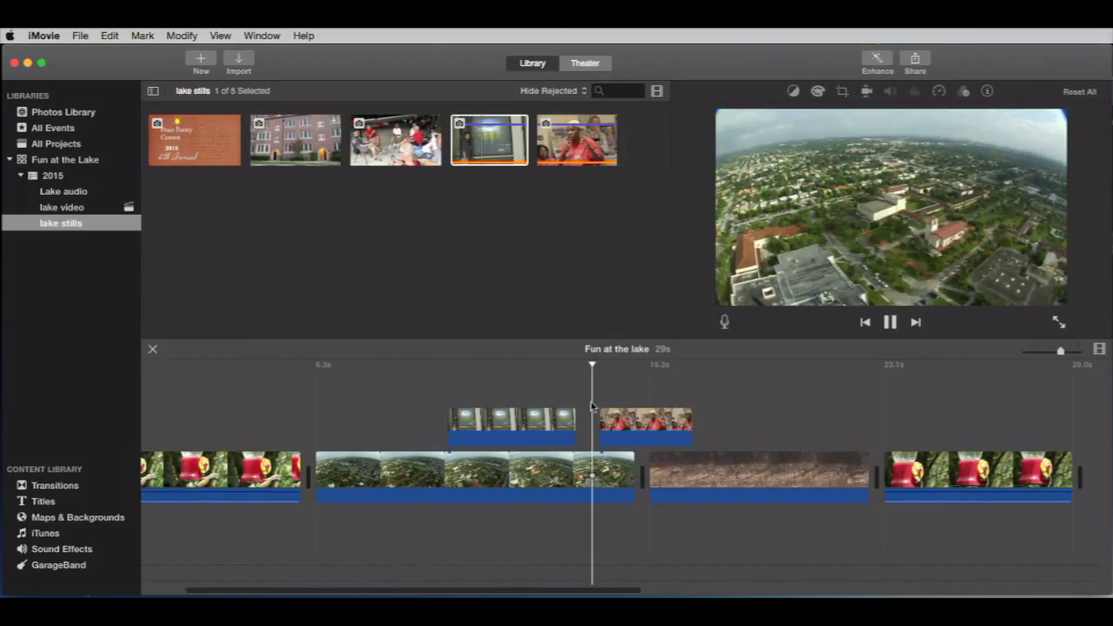
{"action": "key", "text": "space"}
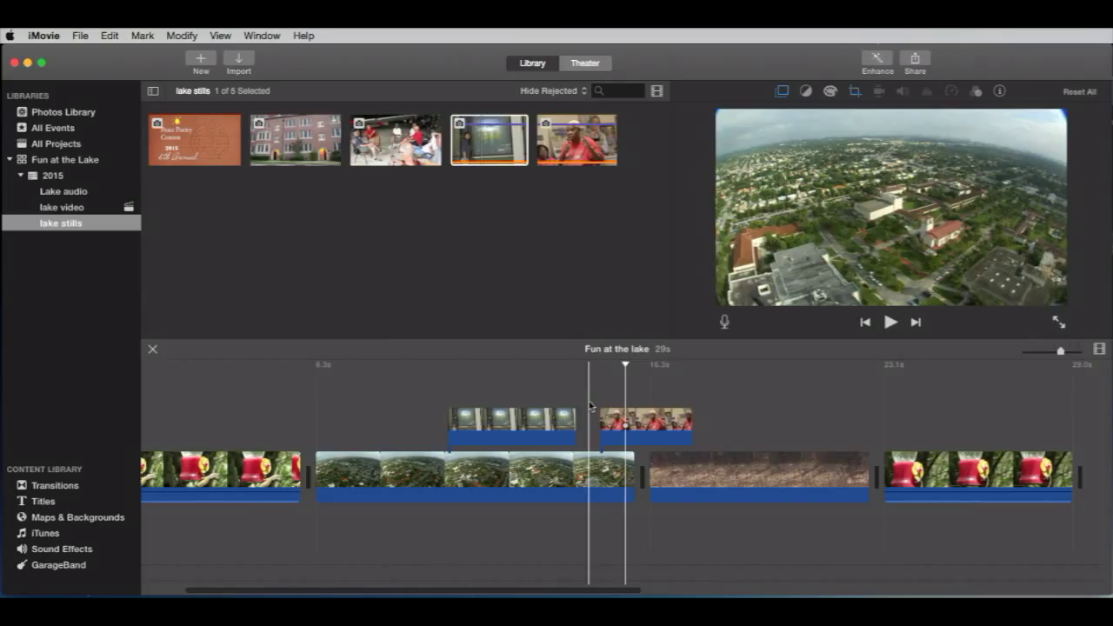
Step: Open the Lake audio event and play its lower-left instrumental music clip
{"action": "left_click", "coordinate": [75, 191]}
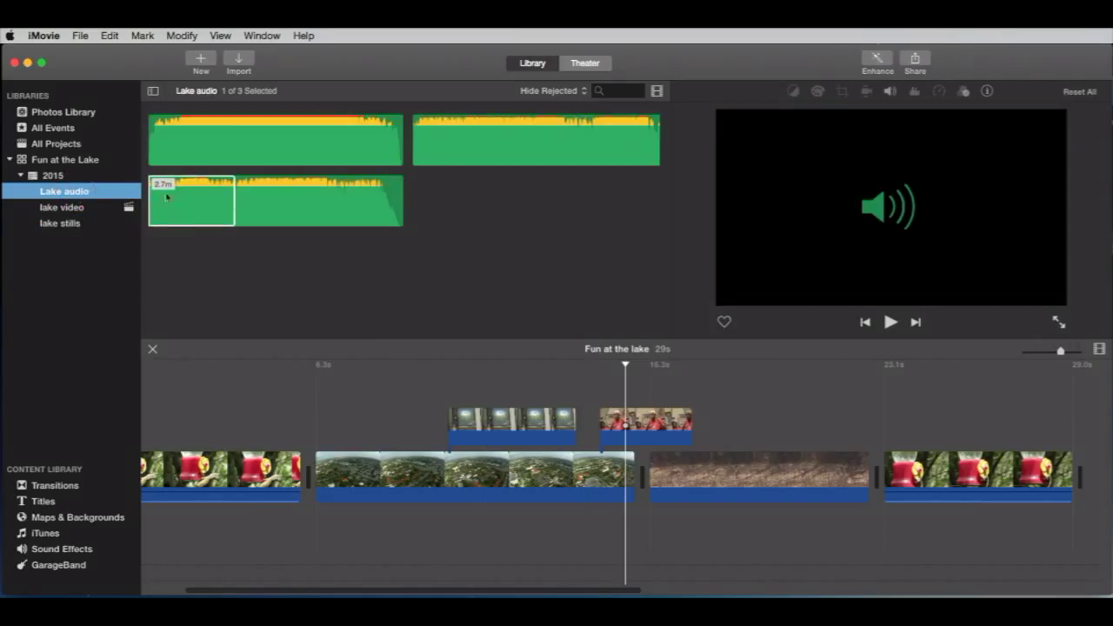
{"action": "left_click", "coordinate": [231, 204]}
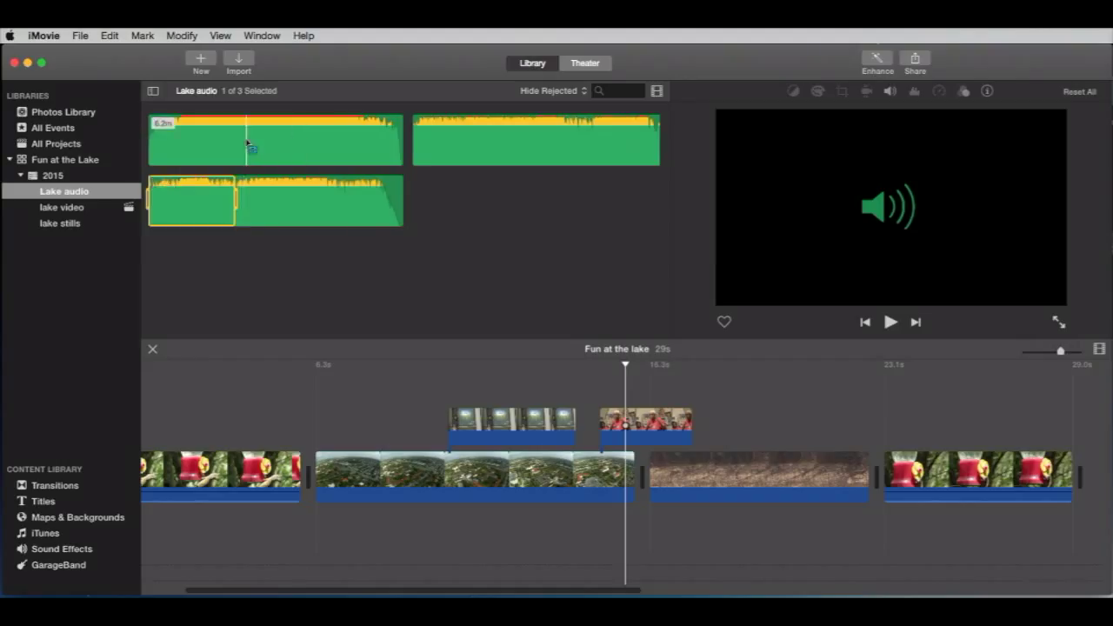
{"action": "left_click", "coordinate": [307, 208]}
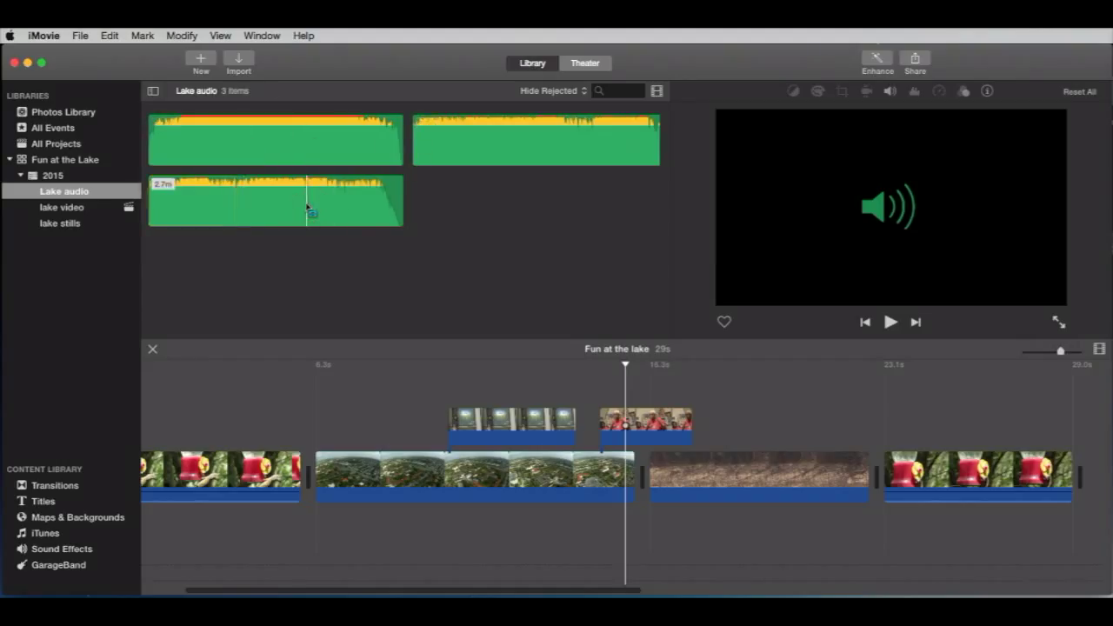
{"action": "key", "text": "space"}
{"action": "key", "text": "space"}
{"action": "key", "text": "space"}
{"action": "key", "text": "space"}
Step: Place a section of the third Lake music clip under the video, starting about three seconds in
{"action": "mouse_move", "coordinate": [262, 213]}
{"action": "left_mouse_down"}
{"action": "mouse_move", "coordinate": [343, 209]}
{"action": "mouse_move", "coordinate": [249, 541]}
{"action": "left_mouse_up"}
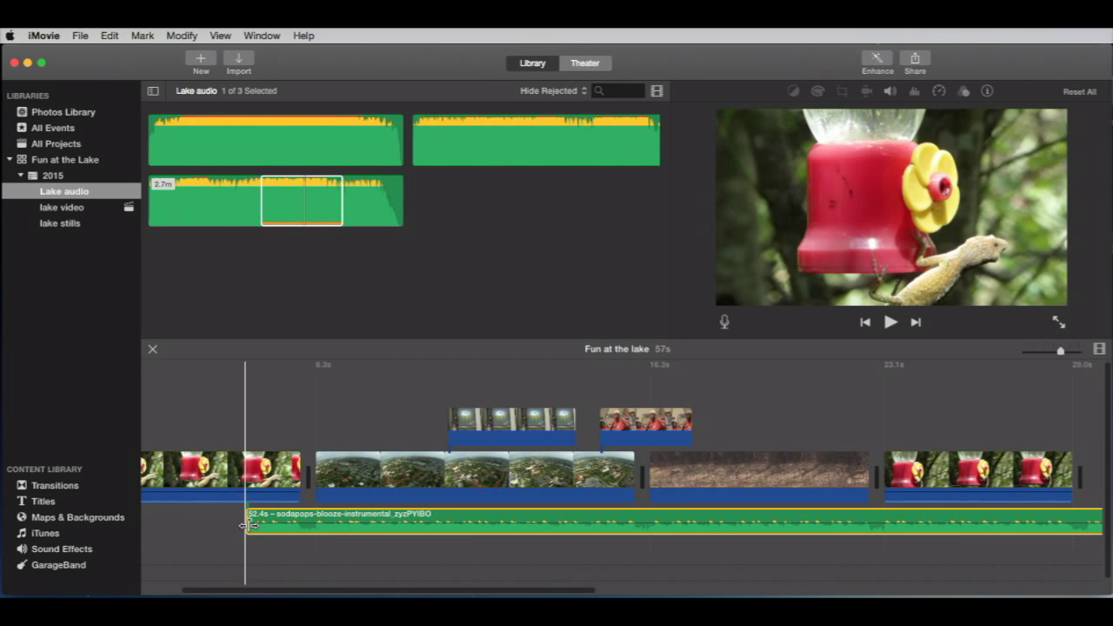
{"action": "scroll", "coordinate": [302, 426], "scroll_direction": "left", "scroll_amount": 3}
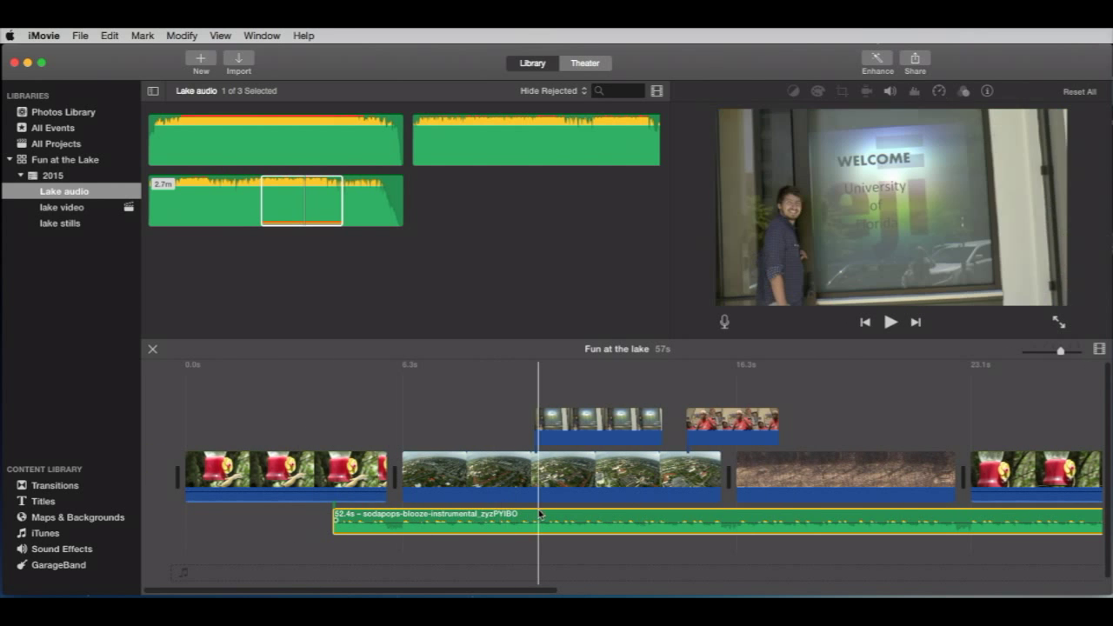
{"action": "left_click_drag", "start_coordinate": [539, 513], "coordinate": [459, 394]}
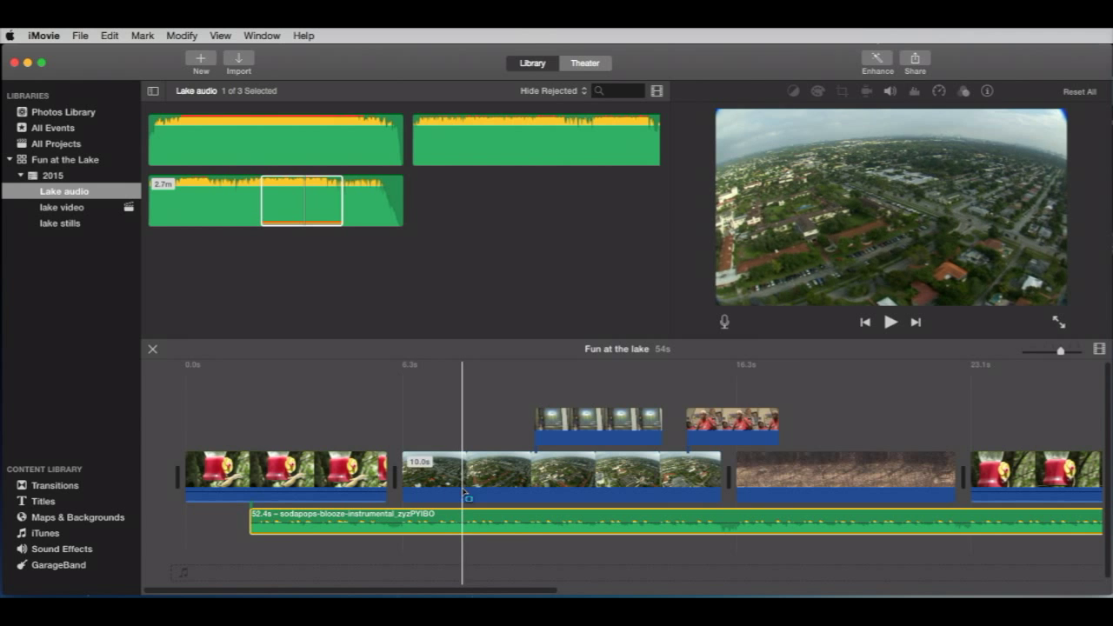
{"action": "mouse_move", "coordinate": [475, 525]}
{"action": "left_mouse_down"}
{"action": "mouse_move", "coordinate": [479, 540]}
{"action": "mouse_move", "coordinate": [459, 520]}
{"action": "mouse_move", "coordinate": [563, 526]}
{"action": "left_mouse_up"}
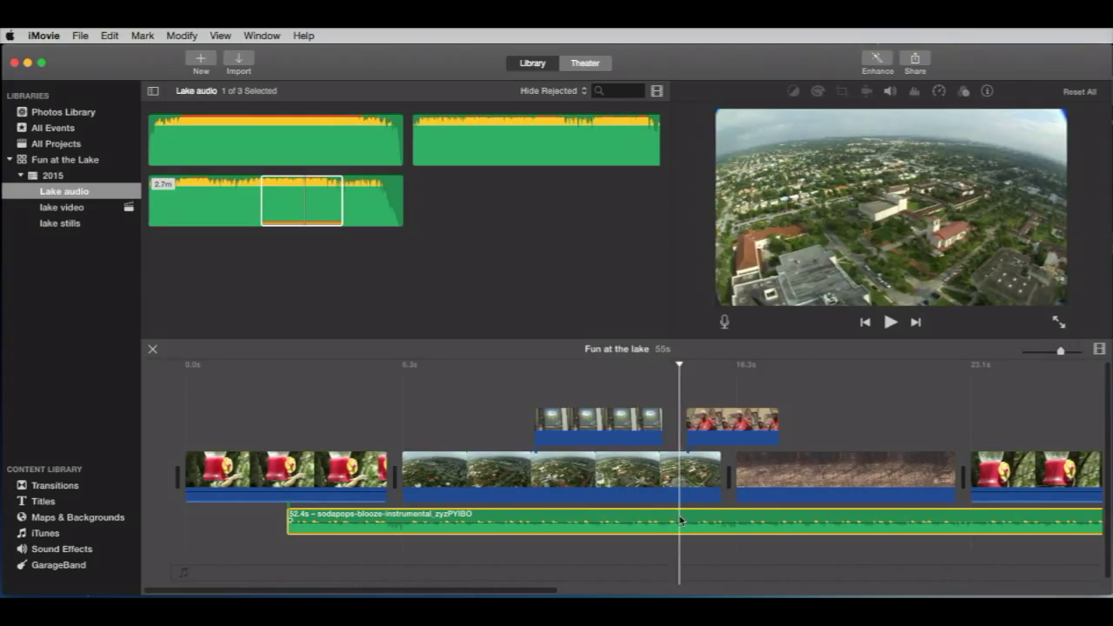
Step: Split the music clip at the playhead and delete its second part
{"action": "key", "text": "super+b"}
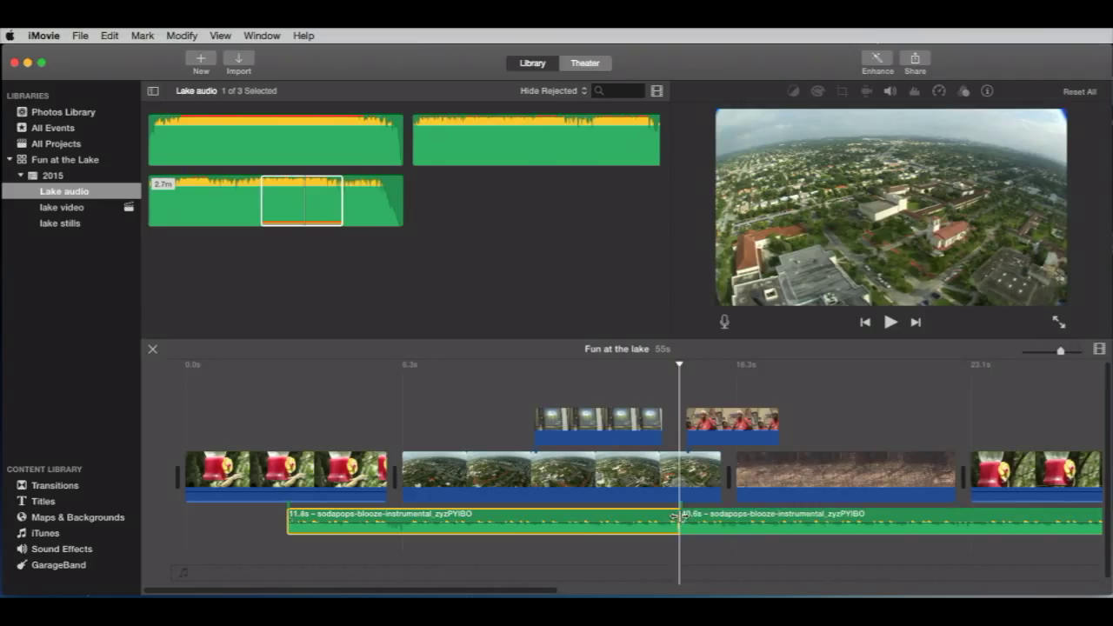
{"action": "left_click", "coordinate": [762, 515]}
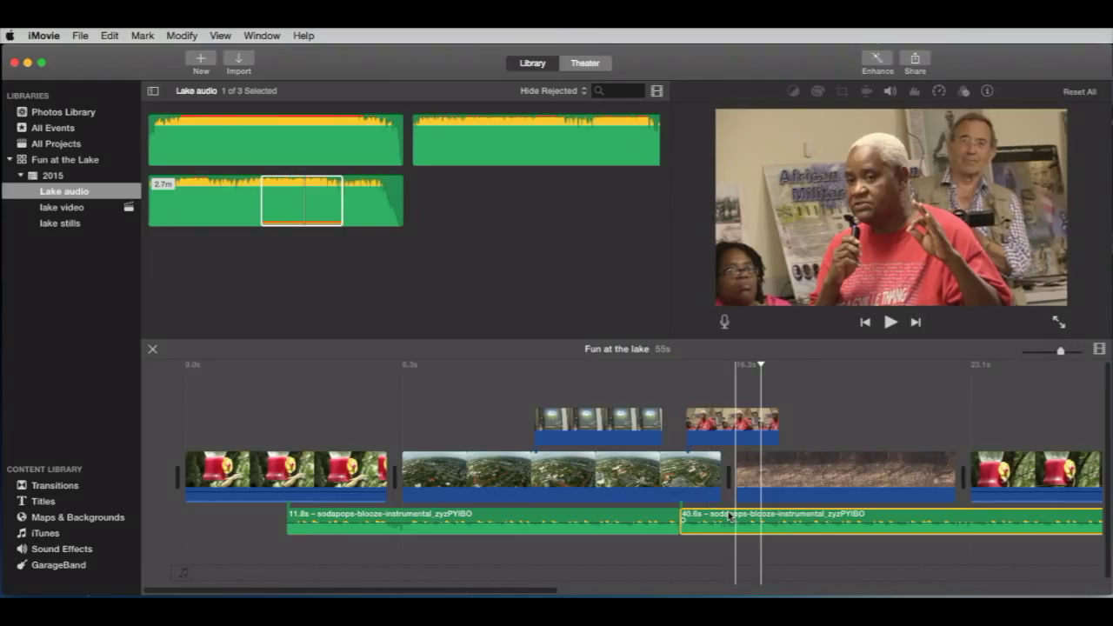
{"action": "key", "text": "Delete"}
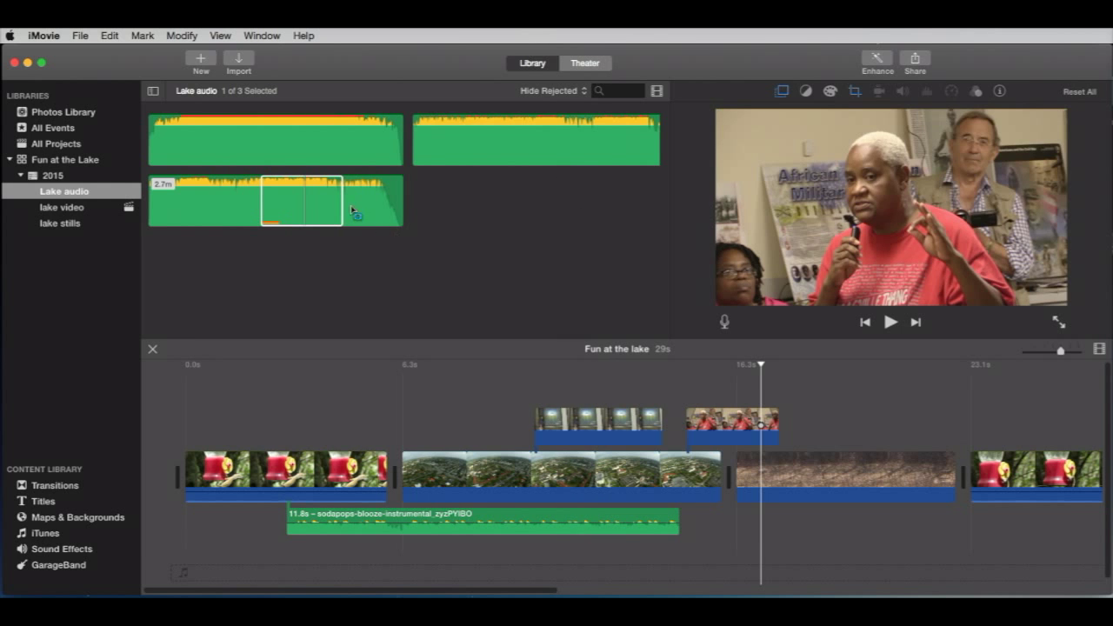
Step: Slide the 11.8-second music section later so it starts about five seconds in
{"action": "left_click", "coordinate": [299, 187]}
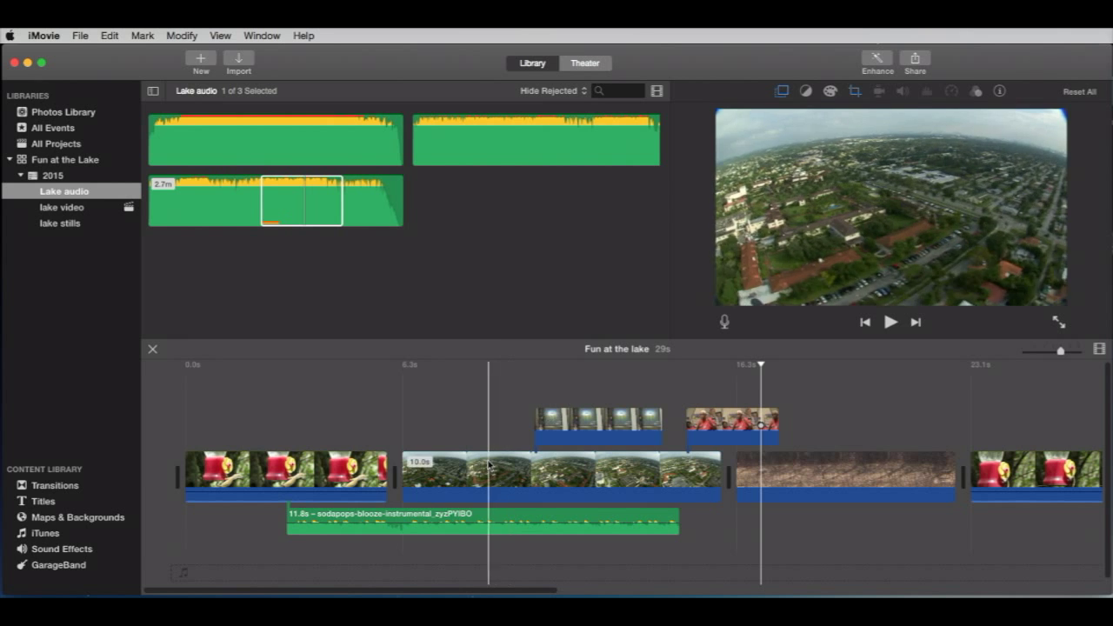
{"action": "left_click", "coordinate": [257, 469]}
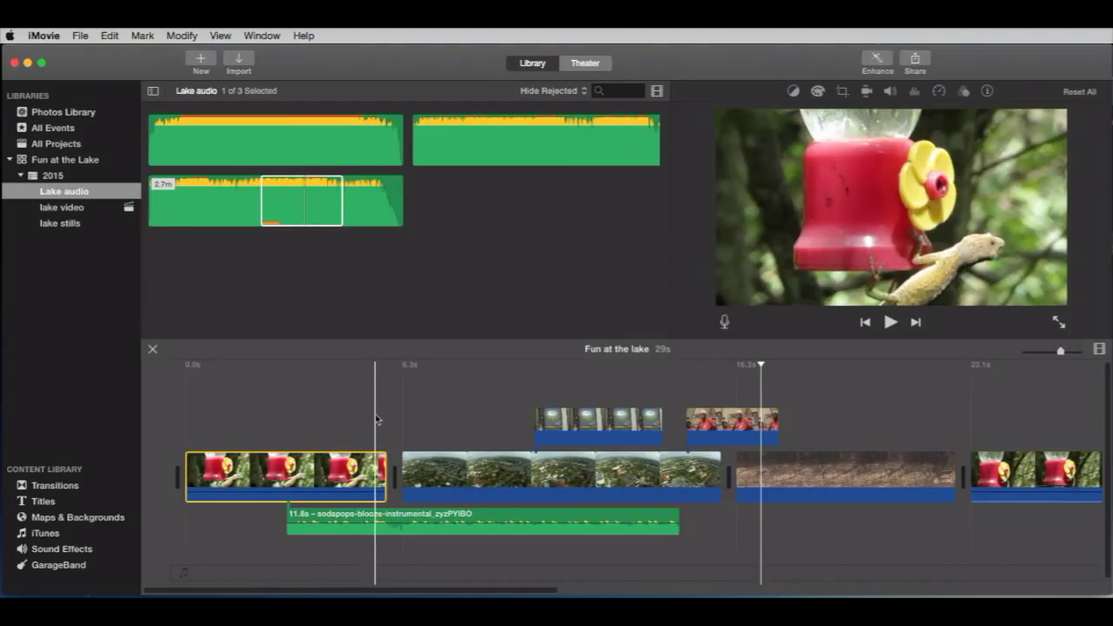
{"action": "scroll", "coordinate": [376, 420], "scroll_direction": "down", "scroll_amount": 1}
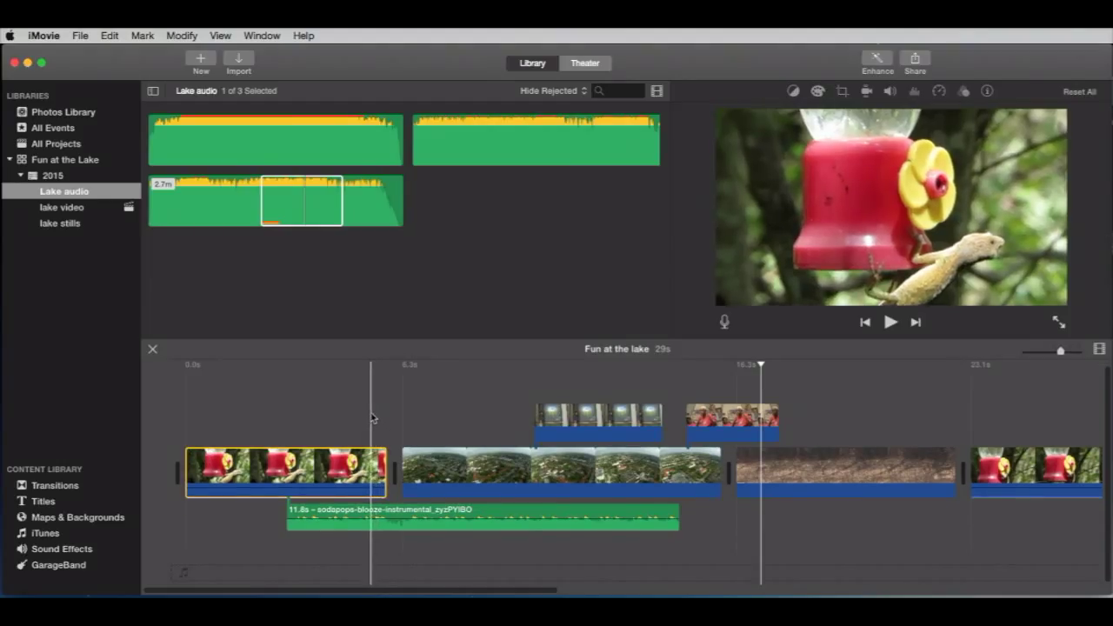
{"action": "mouse_move", "coordinate": [425, 518]}
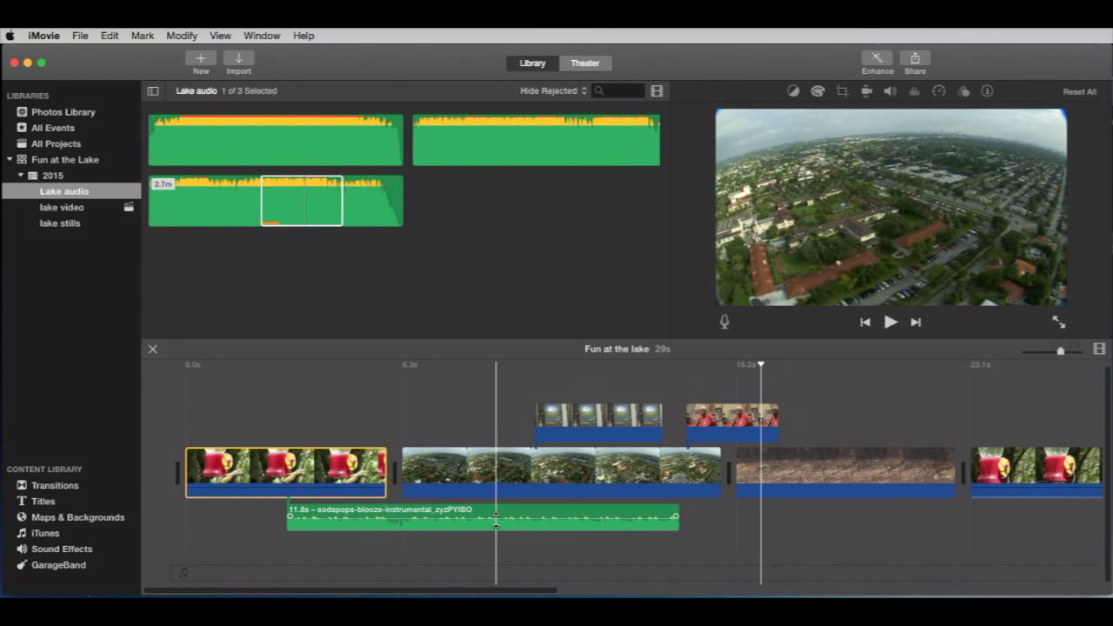
{"action": "left_click", "coordinate": [426, 519]}
{"action": "left_click_drag", "start_coordinate": [428, 520], "coordinate": [519, 519]}
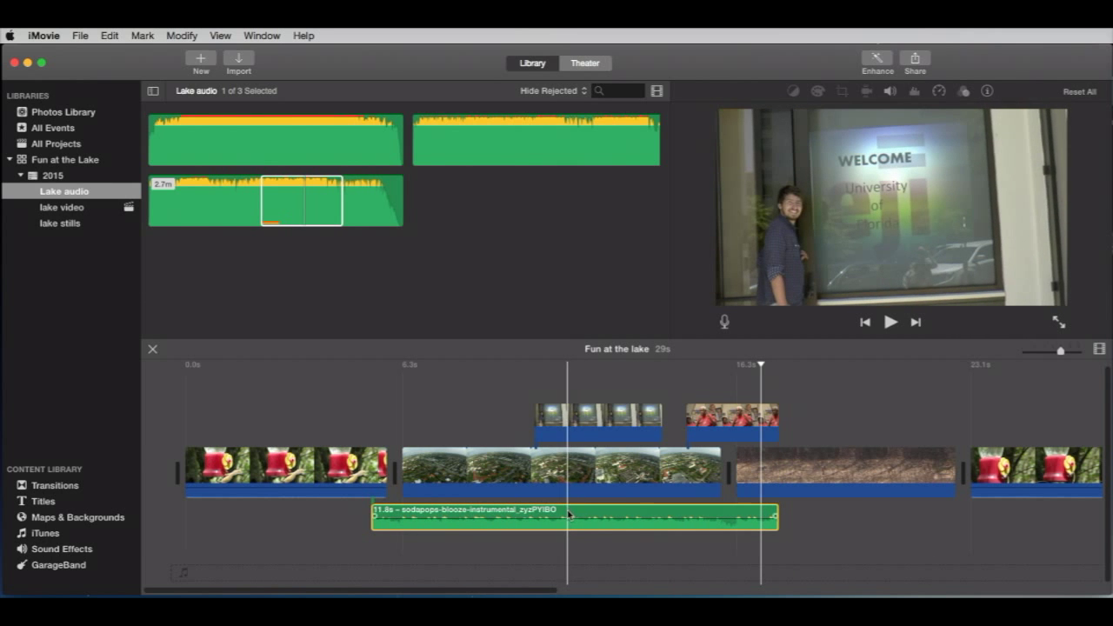
{"action": "mouse_move", "coordinate": [573, 512]}
{"action": "left_mouse_down"}
{"action": "mouse_move", "coordinate": [615, 544]}
{"action": "mouse_move", "coordinate": [561, 532]}
{"action": "left_mouse_up"}
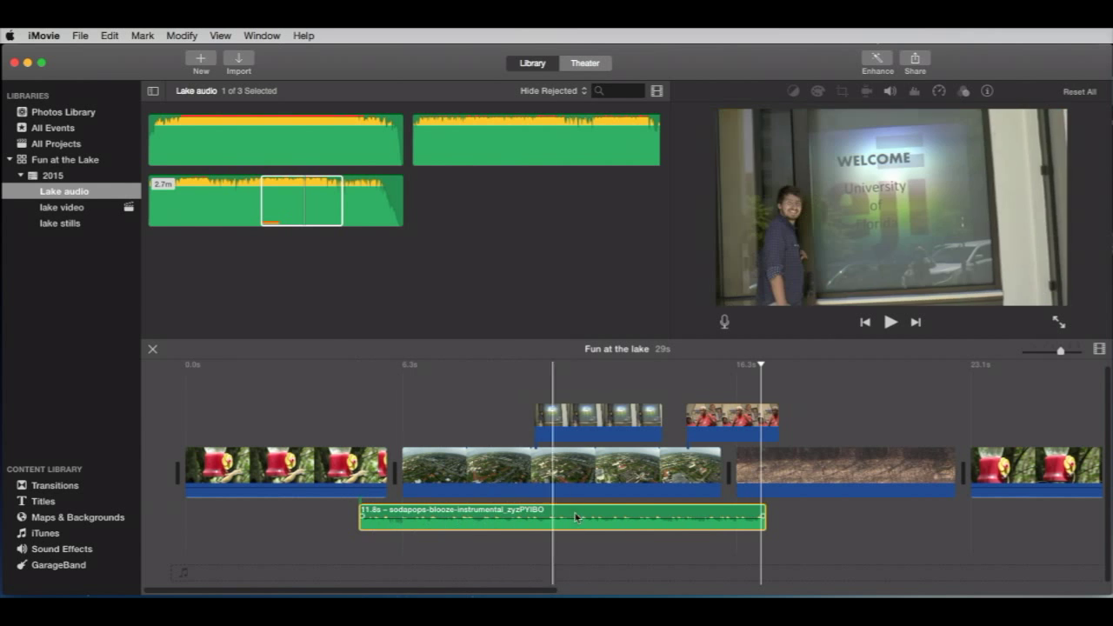
Step: Move the music clip so it starts under the field clip, around 16 seconds
{"action": "left_click_drag", "start_coordinate": [590, 513], "coordinate": [483, 568]}
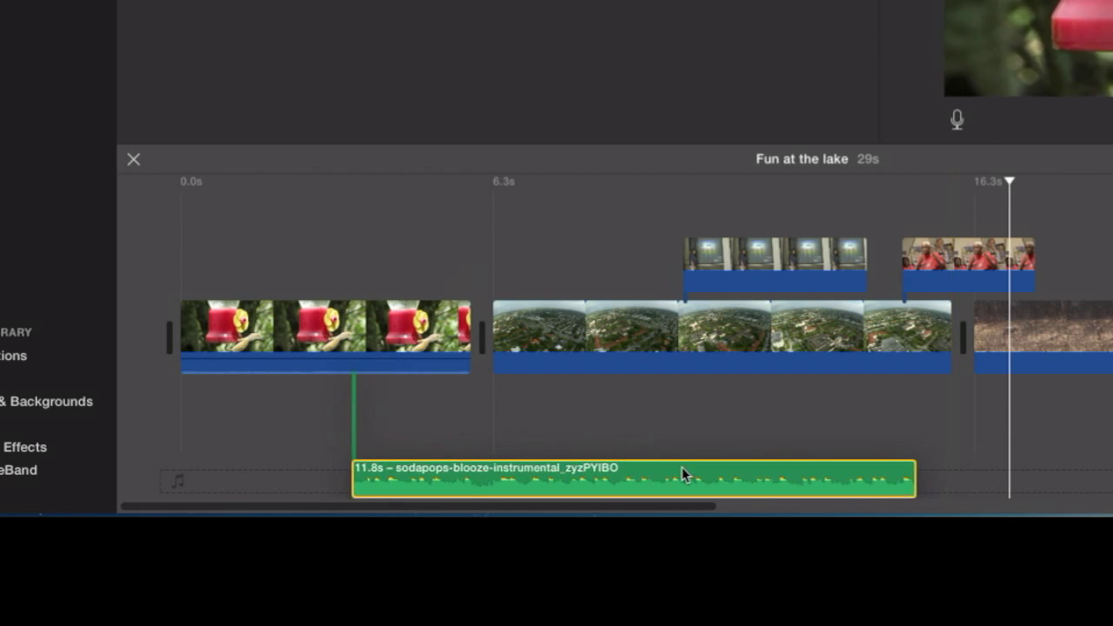
{"action": "left_click_drag", "start_coordinate": [608, 474], "coordinate": [513, 460]}
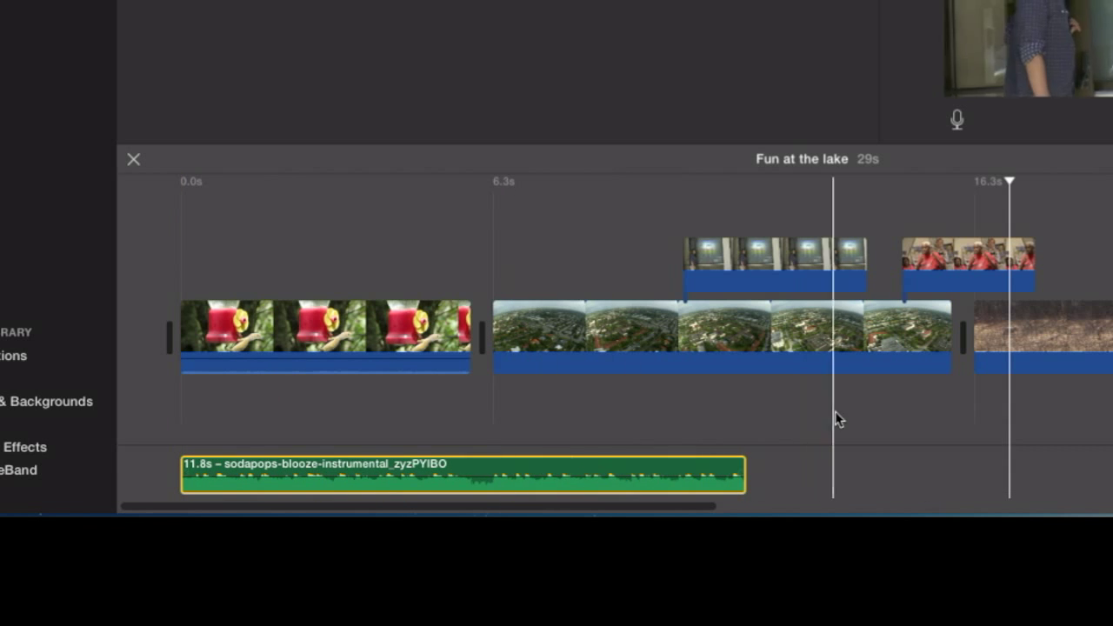
{"action": "mouse_move", "coordinate": [452, 348]}
{"action": "left_mouse_down"}
{"action": "mouse_move", "coordinate": [274, 418]}
{"action": "mouse_move", "coordinate": [187, 469]}
{"action": "left_mouse_up"}
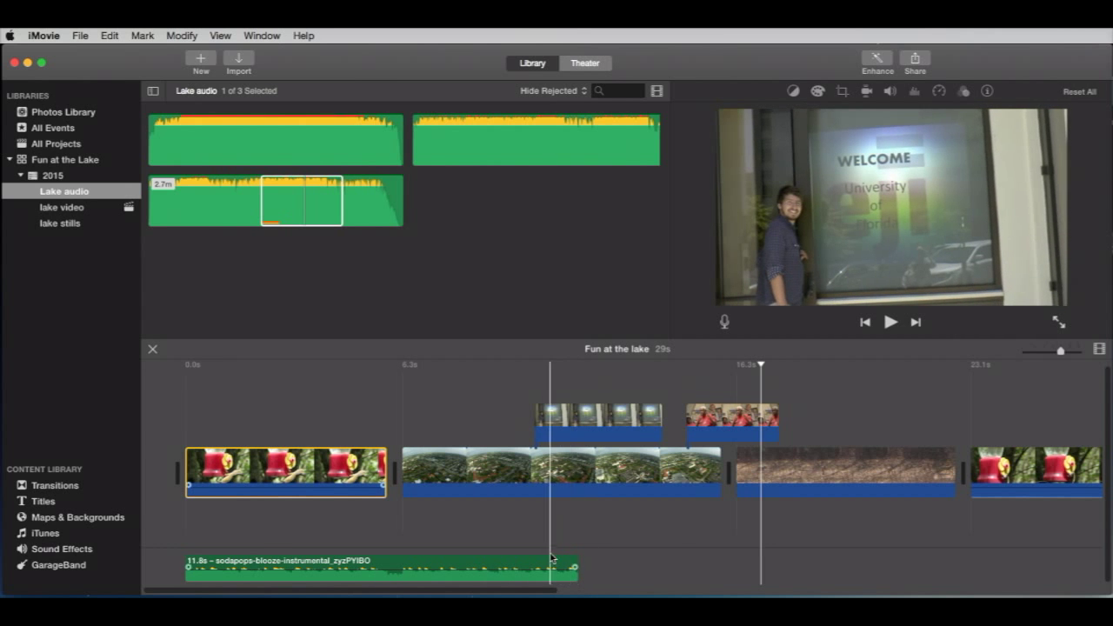
{"action": "scroll", "coordinate": [566, 542], "scroll_direction": "right", "scroll_amount": 3}
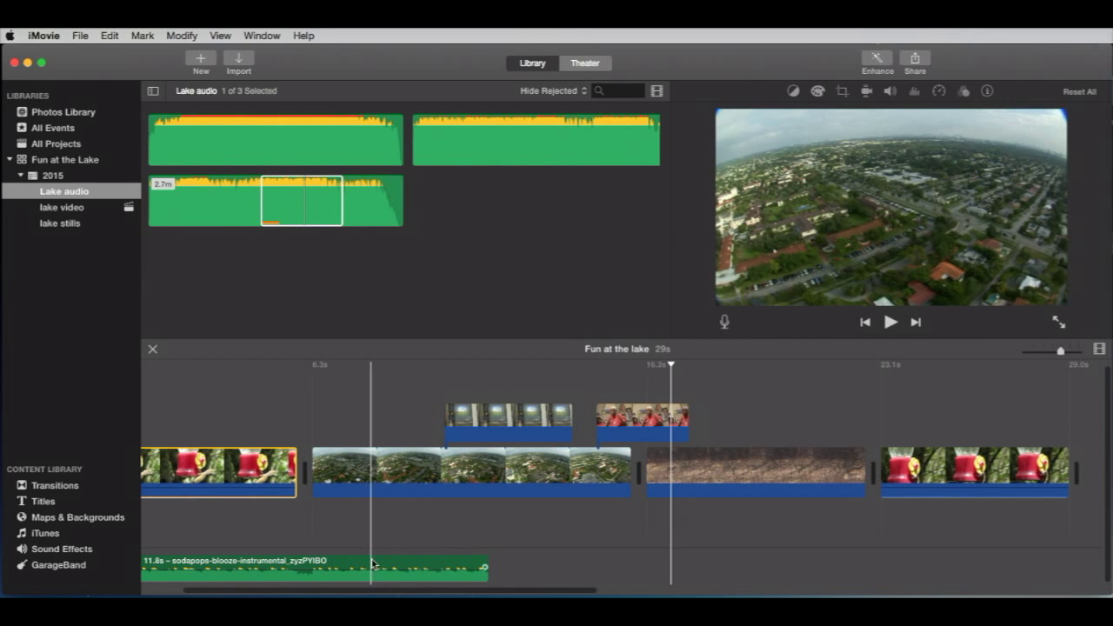
{"action": "left_click_drag", "start_coordinate": [365, 565], "coordinate": [863, 574]}
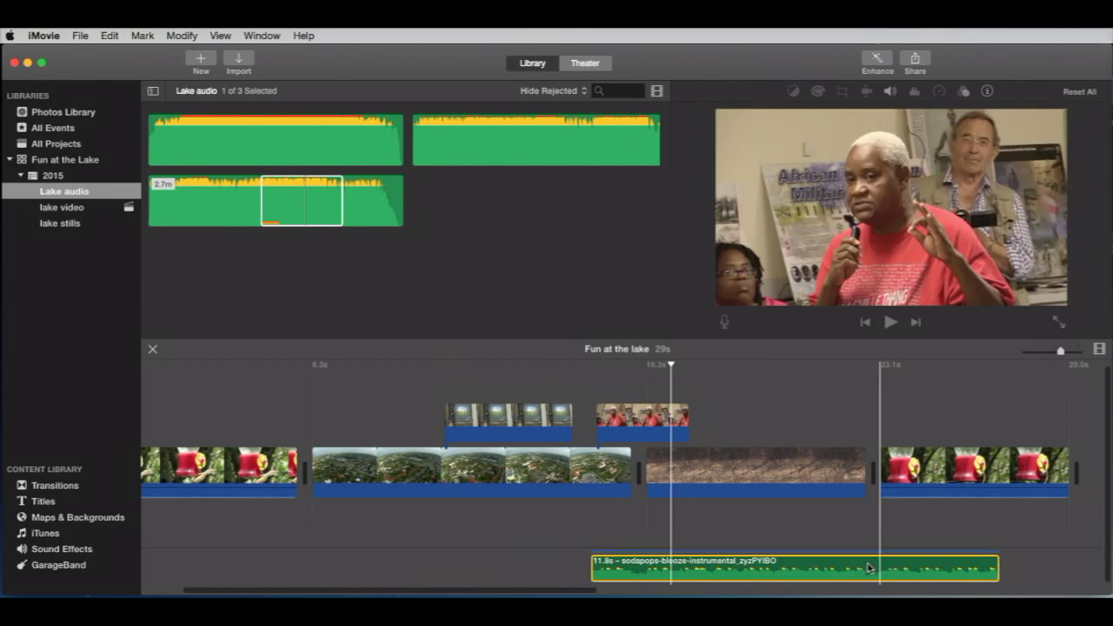
{"action": "scroll", "coordinate": [743, 522], "scroll_direction": "right", "scroll_amount": 10}
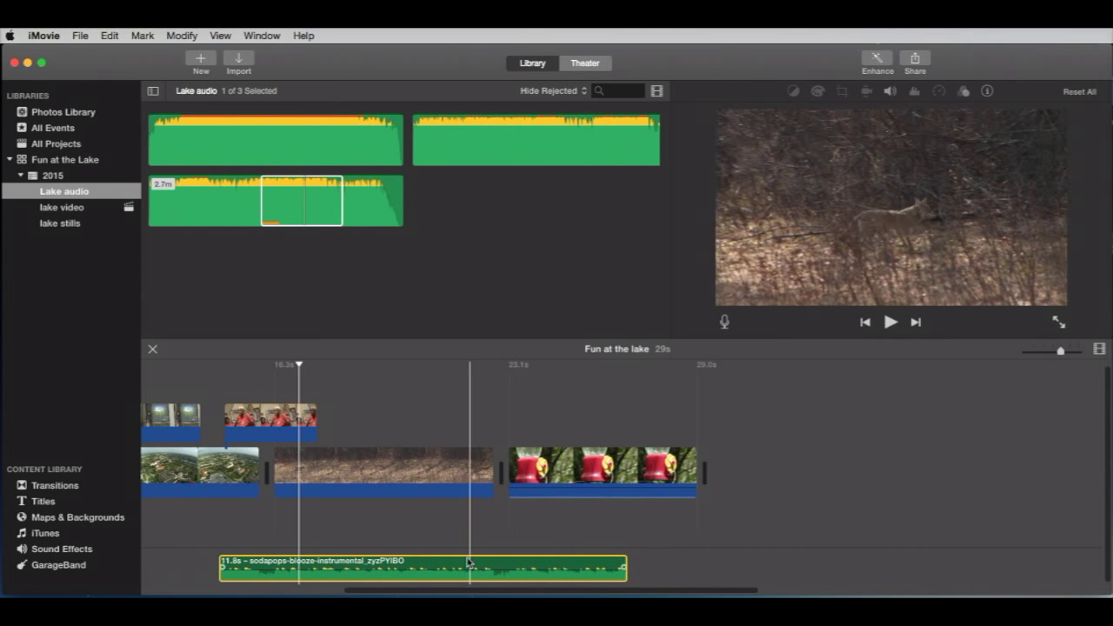
{"action": "left_click_drag", "start_coordinate": [469, 569], "coordinate": [501, 568]}
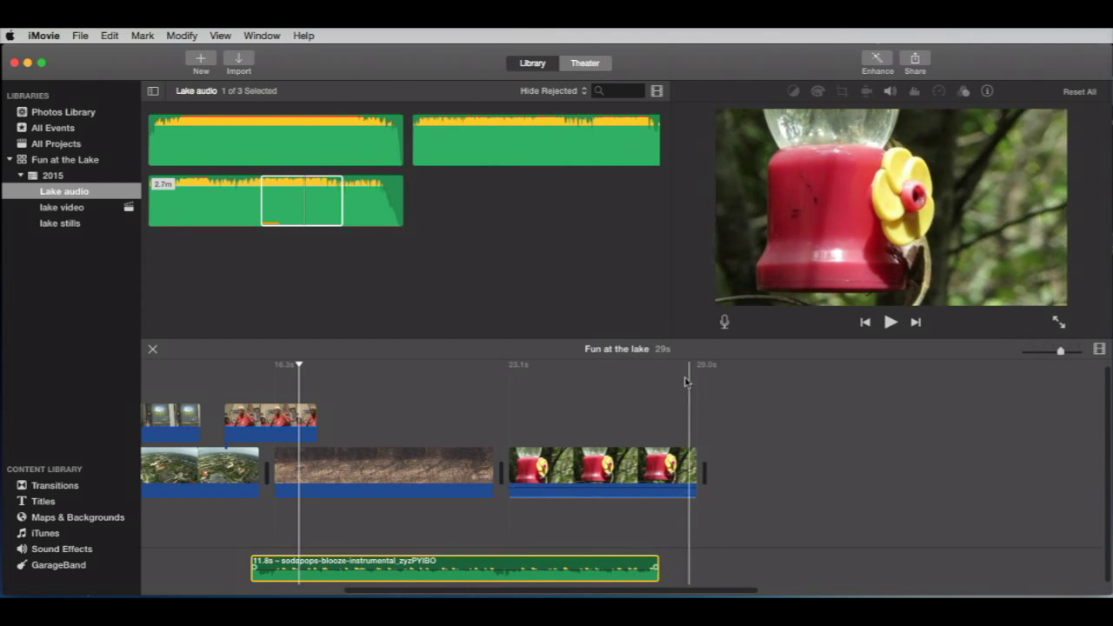
Step: Trim the music clip's start and extend it to 12.6 seconds, past the last video
{"action": "left_click", "coordinate": [574, 564]}
{"action": "left_click_drag", "start_coordinate": [574, 564], "coordinate": [672, 563]}
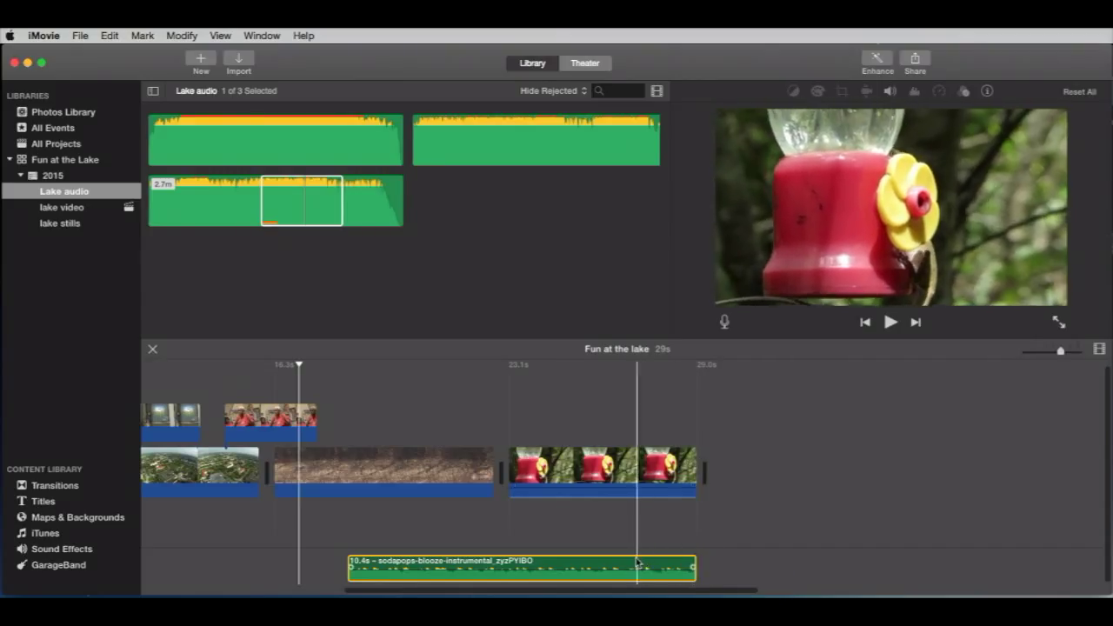
{"action": "left_click_drag", "start_coordinate": [564, 564], "coordinate": [538, 532]}
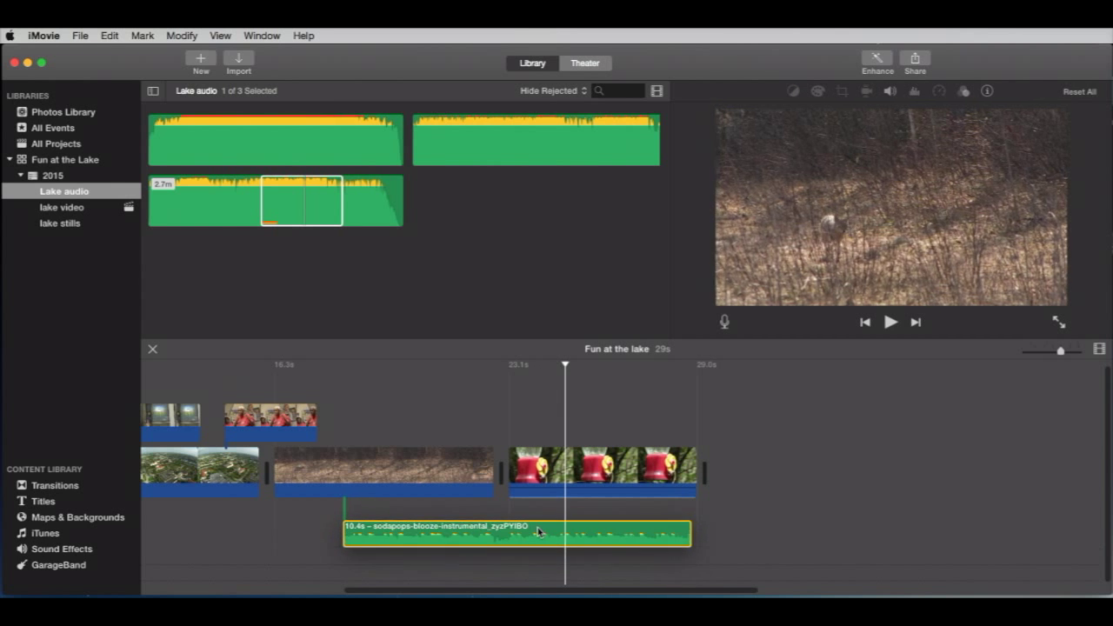
{"action": "left_click_drag", "start_coordinate": [456, 529], "coordinate": [455, 513]}
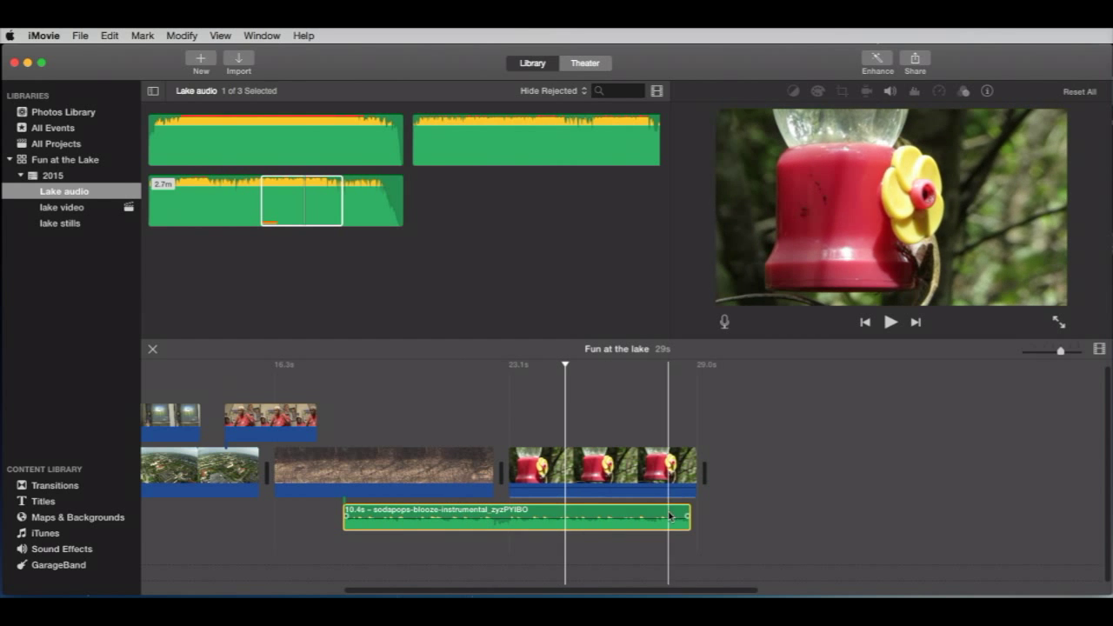
{"action": "left_click_drag", "start_coordinate": [773, 507], "coordinate": [775, 507]}
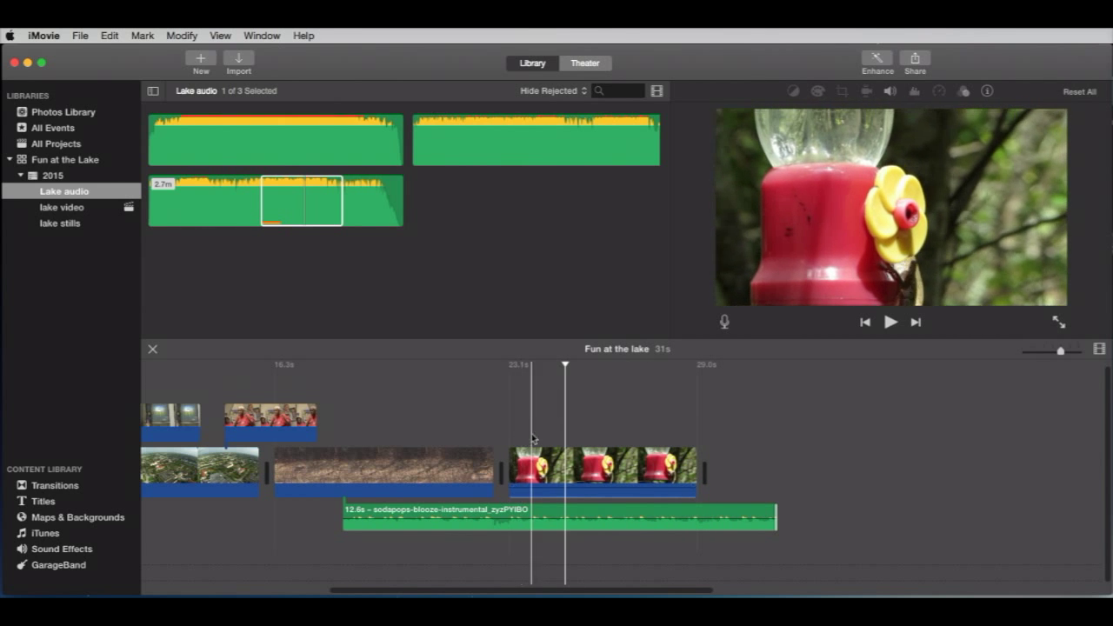
{"action": "left_click", "coordinate": [474, 132]}
{"action": "mouse_move", "coordinate": [488, 139]}
{"action": "left_mouse_down"}
{"action": "mouse_move", "coordinate": [460, 522]}
{"action": "mouse_move", "coordinate": [293, 552]}
{"action": "left_mouse_up"}
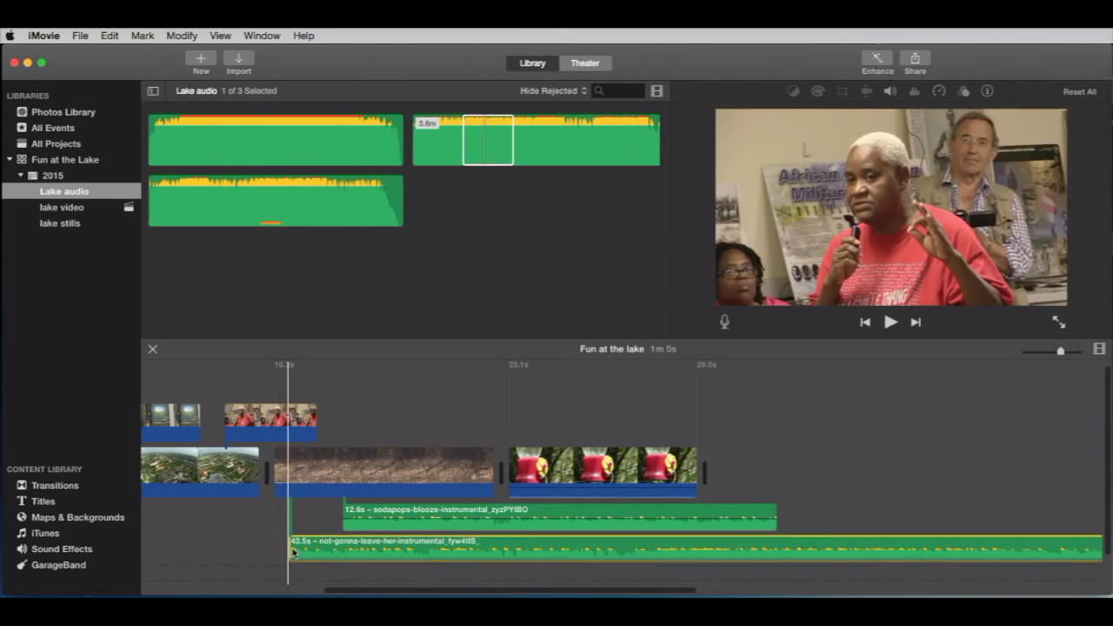
{"action": "scroll", "coordinate": [587, 552], "scroll_direction": "down", "scroll_amount": 2}
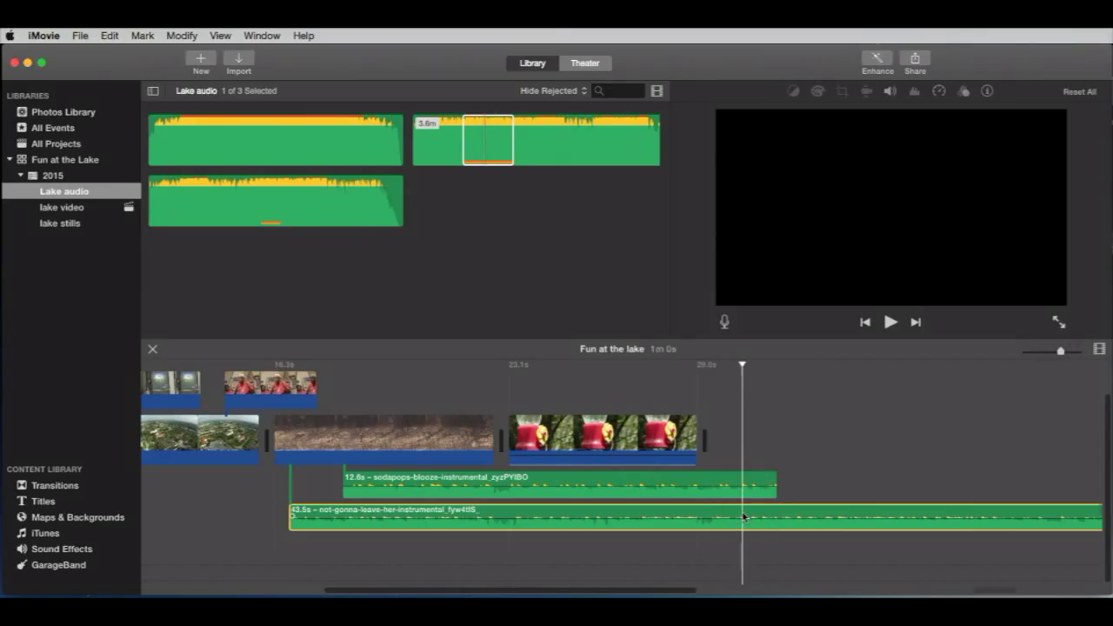
{"action": "key", "text": "Delete"}
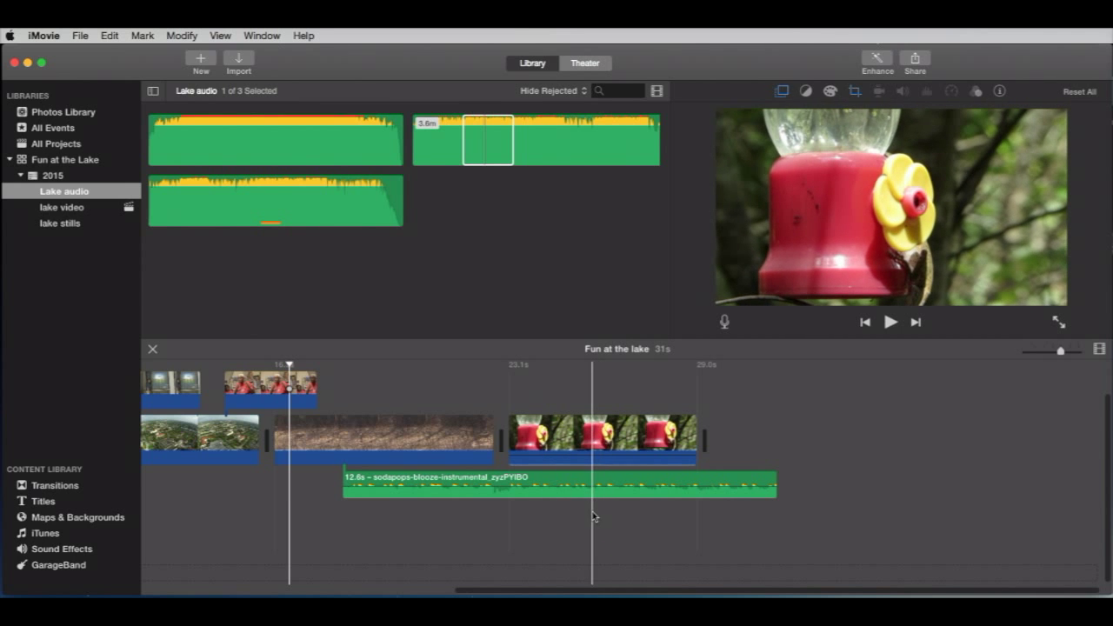
Step: Lift the last hummingbird-feeder clip out of the main storyline as a connected cutaway
{"action": "scroll", "coordinate": [592, 516], "scroll_direction": "left", "scroll_amount": 2}
{"action": "scroll", "coordinate": [584, 509], "scroll_direction": "left", "scroll_amount": 2}
{"action": "scroll", "coordinate": [579, 509], "scroll_direction": "left", "scroll_amount": 2}
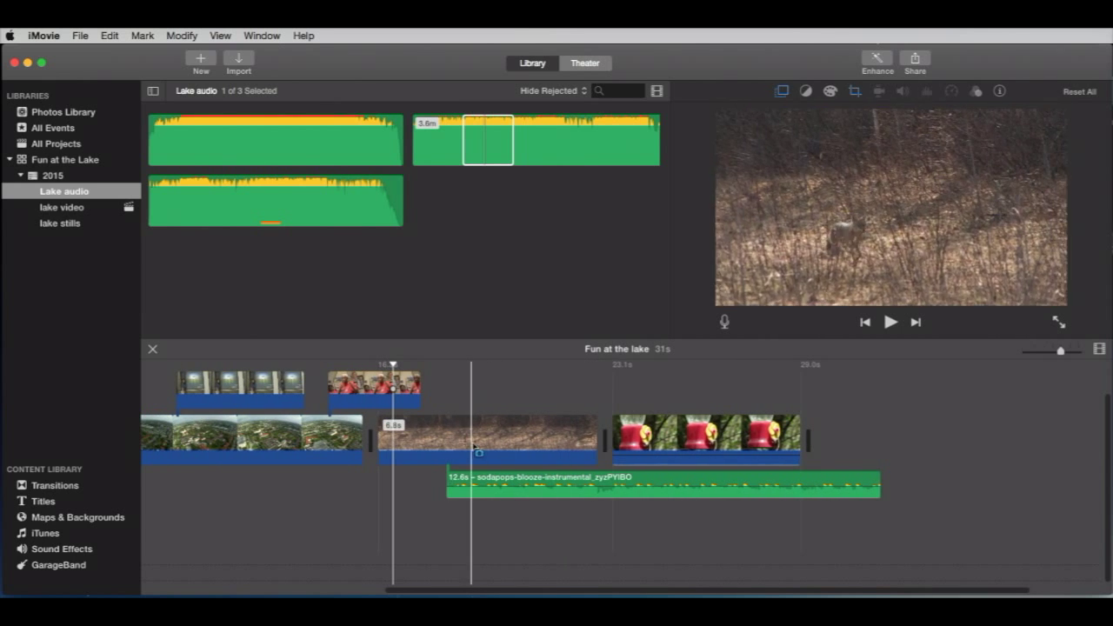
{"action": "scroll", "coordinate": [435, 443], "scroll_direction": "up", "scroll_amount": 2}
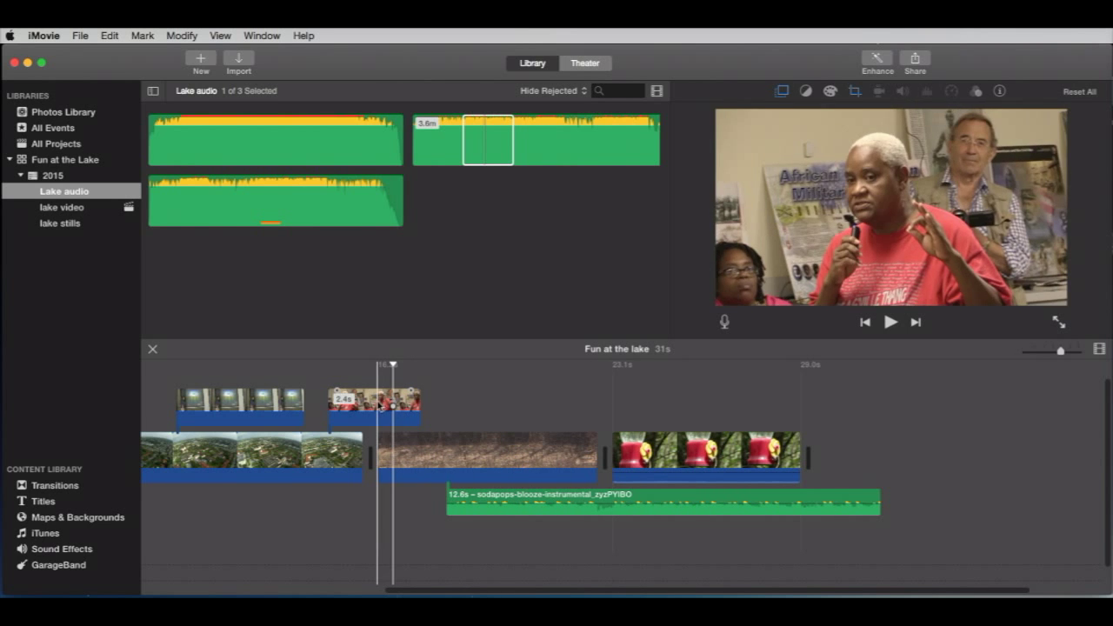
{"action": "scroll", "coordinate": [458, 409], "scroll_direction": "left", "scroll_amount": 1}
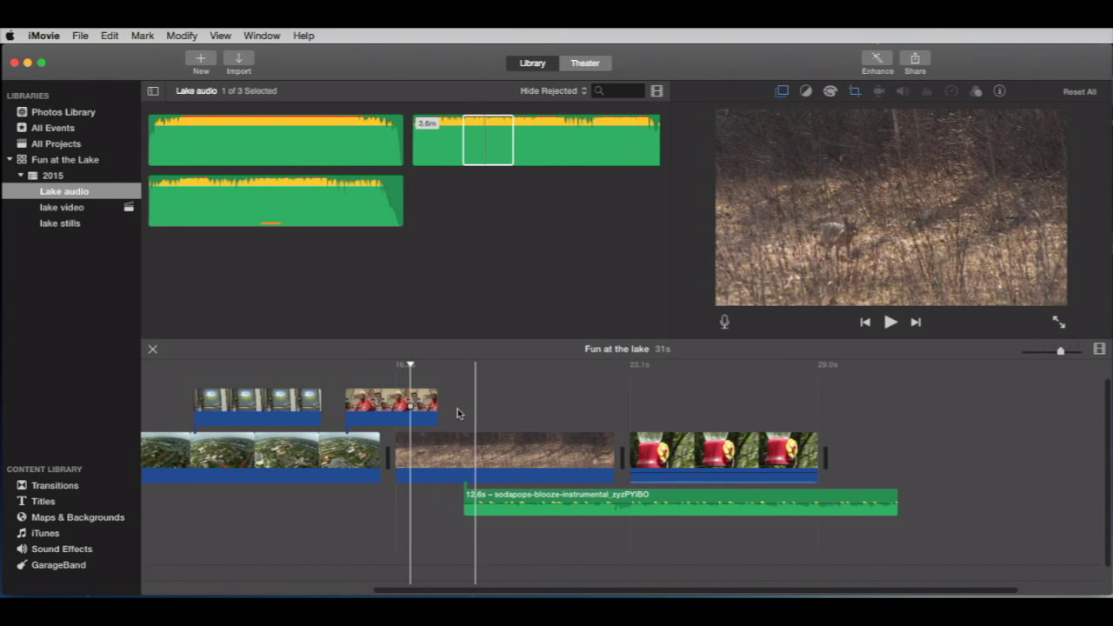
{"action": "scroll", "coordinate": [457, 409], "scroll_direction": "left", "scroll_amount": 3}
{"action": "left_click_drag", "start_coordinate": [782, 452], "coordinate": [642, 398]}
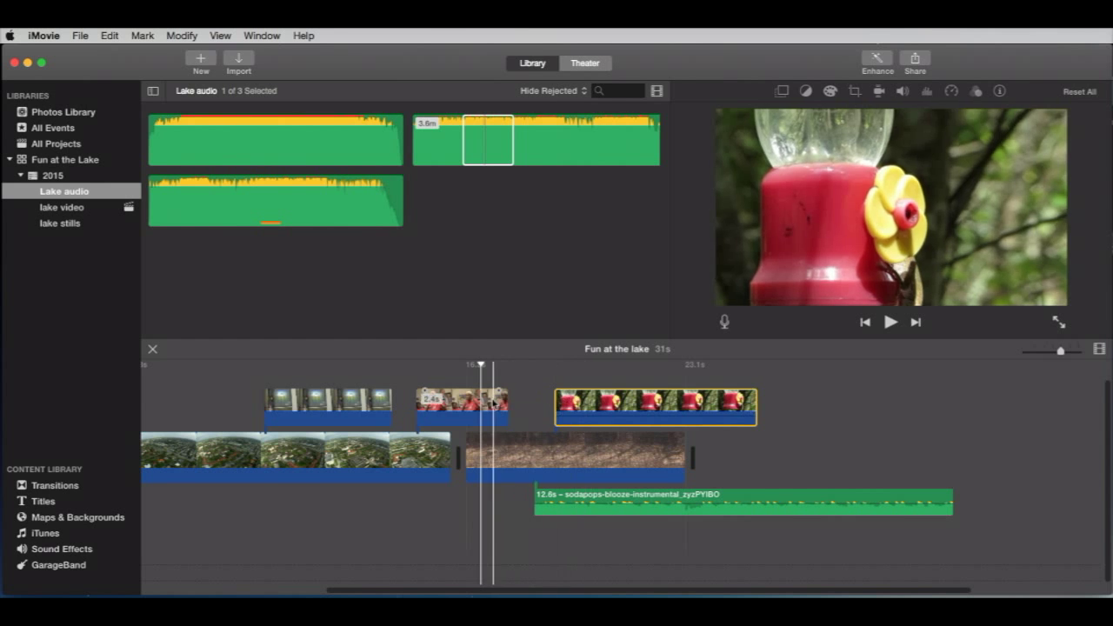
Step: Position the feeder cutaway right after the 2.4s red-shirt cutaway over the field clip
{"action": "scroll", "coordinate": [543, 411], "scroll_direction": "left", "scroll_amount": 3}
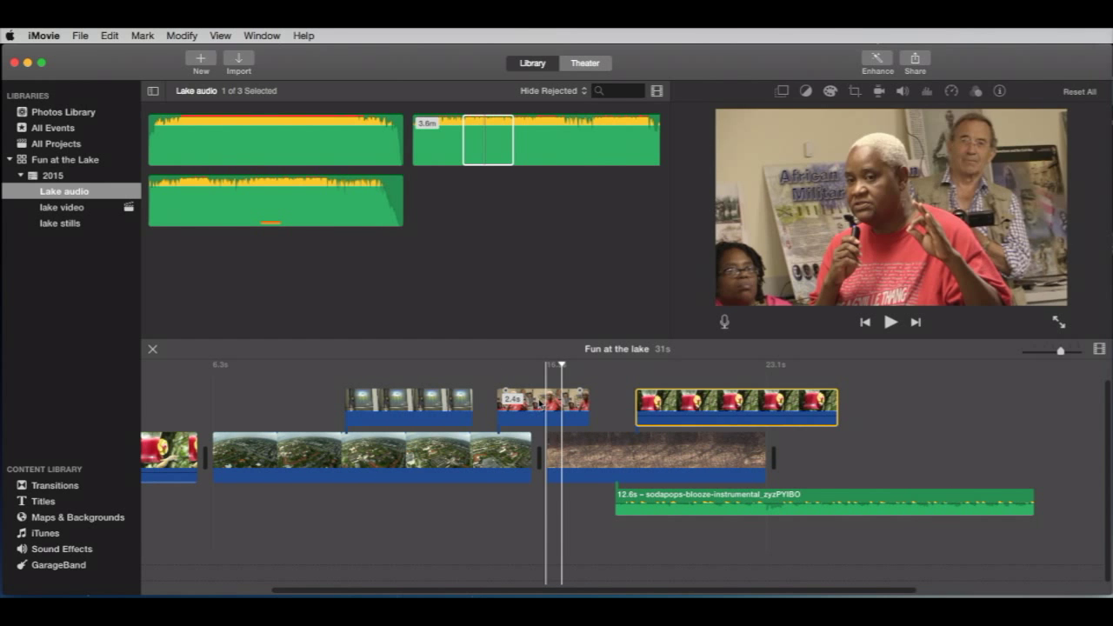
{"action": "mouse_move", "coordinate": [539, 402]}
{"action": "left_mouse_down"}
{"action": "mouse_move", "coordinate": [671, 372]}
{"action": "mouse_move", "coordinate": [627, 380]}
{"action": "left_mouse_up"}
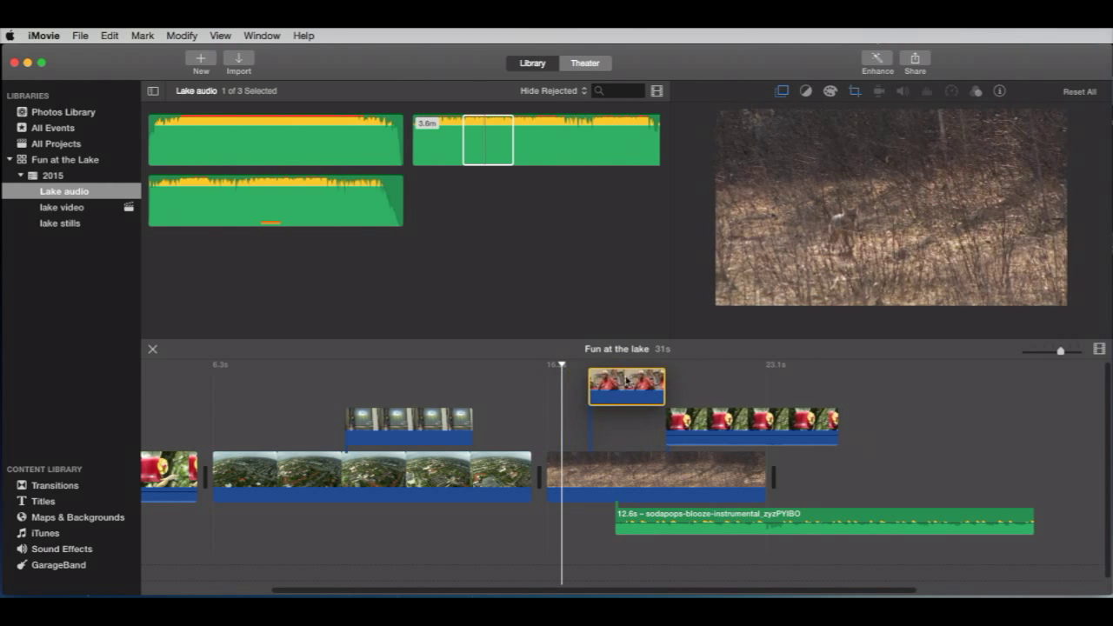
{"action": "left_click_drag", "start_coordinate": [627, 380], "coordinate": [562, 406]}
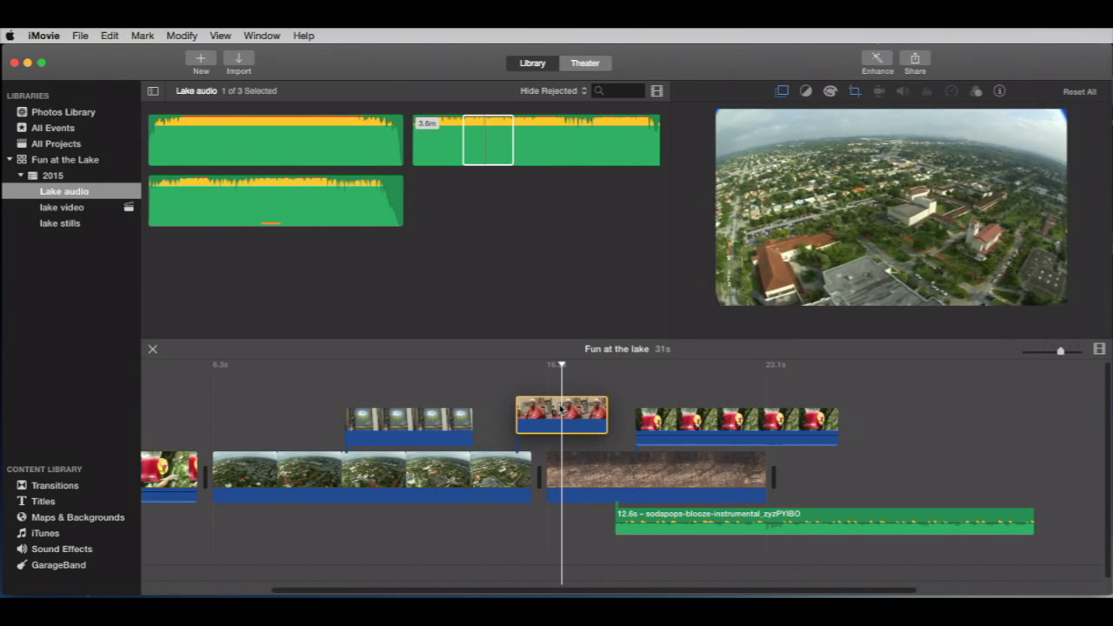
{"action": "mouse_move", "coordinate": [647, 420]}
{"action": "left_mouse_down"}
{"action": "mouse_move", "coordinate": [603, 376]}
{"action": "mouse_move", "coordinate": [659, 450]}
{"action": "left_mouse_up"}
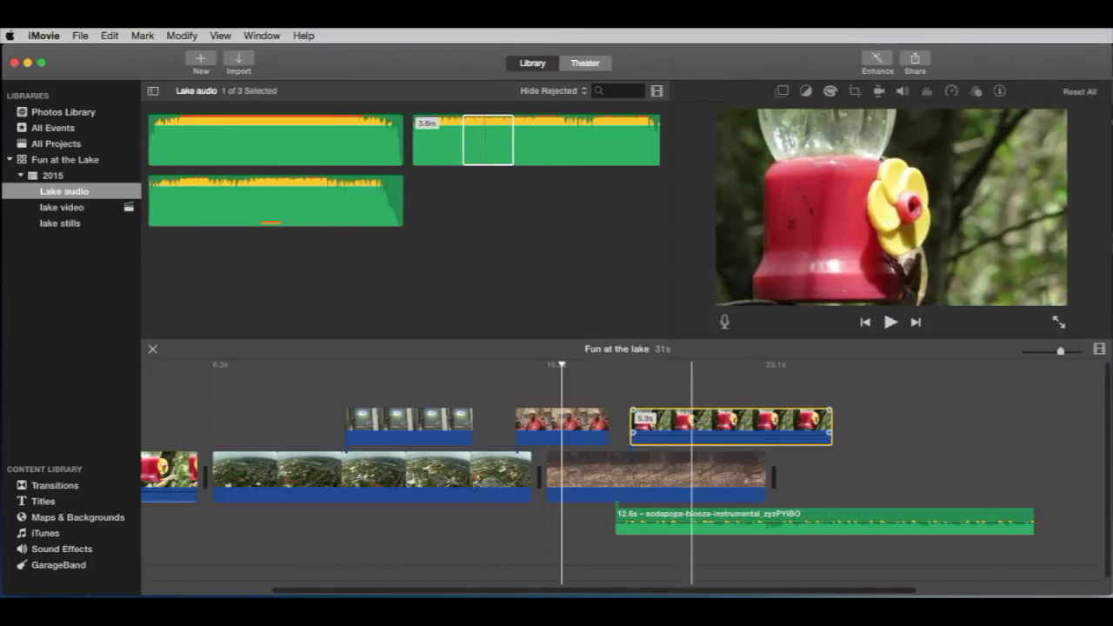
{"action": "mouse_move", "coordinate": [726, 417]}
{"action": "left_mouse_down"}
{"action": "mouse_move", "coordinate": [542, 380]}
{"action": "mouse_move", "coordinate": [727, 418]}
{"action": "left_mouse_up"}
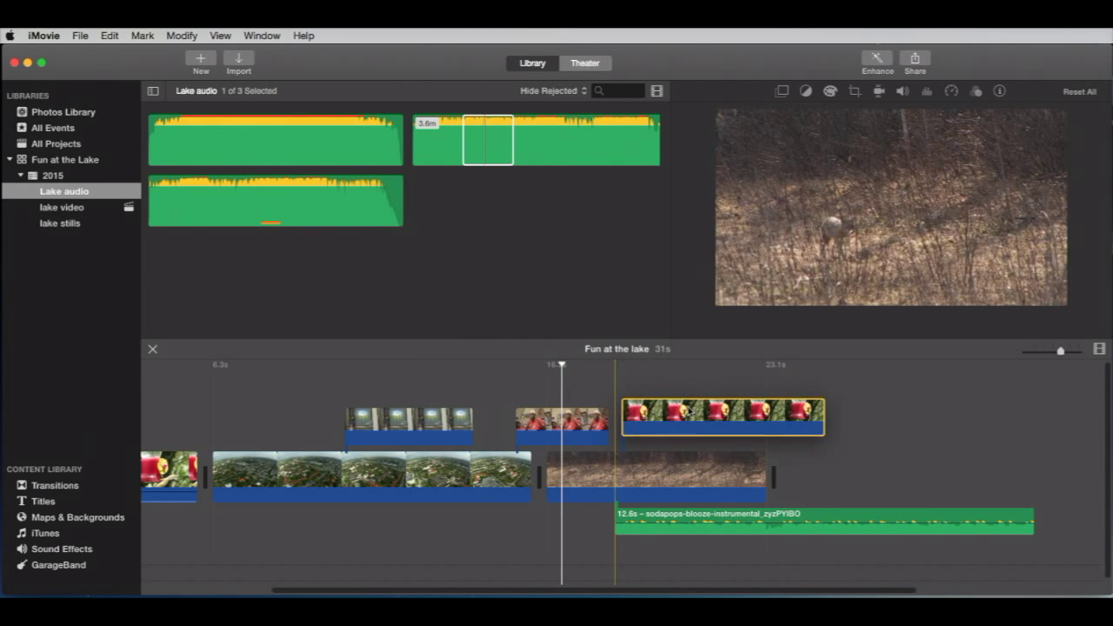
Step: Slide the 12.6-second sodapops music clip left to begin under the aerial city clip
{"action": "scroll", "coordinate": [870, 505], "scroll_direction": "left", "scroll_amount": 5}
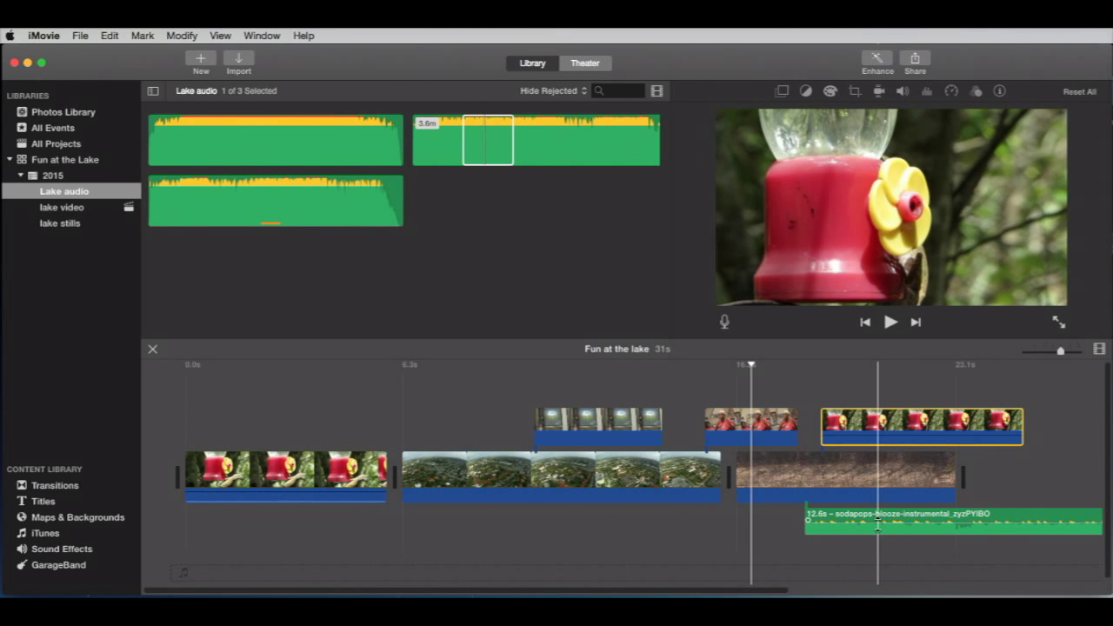
{"action": "mouse_move", "coordinate": [913, 525]}
{"action": "left_mouse_down"}
{"action": "mouse_move", "coordinate": [828, 535]}
{"action": "mouse_move", "coordinate": [693, 481]}
{"action": "left_mouse_up"}
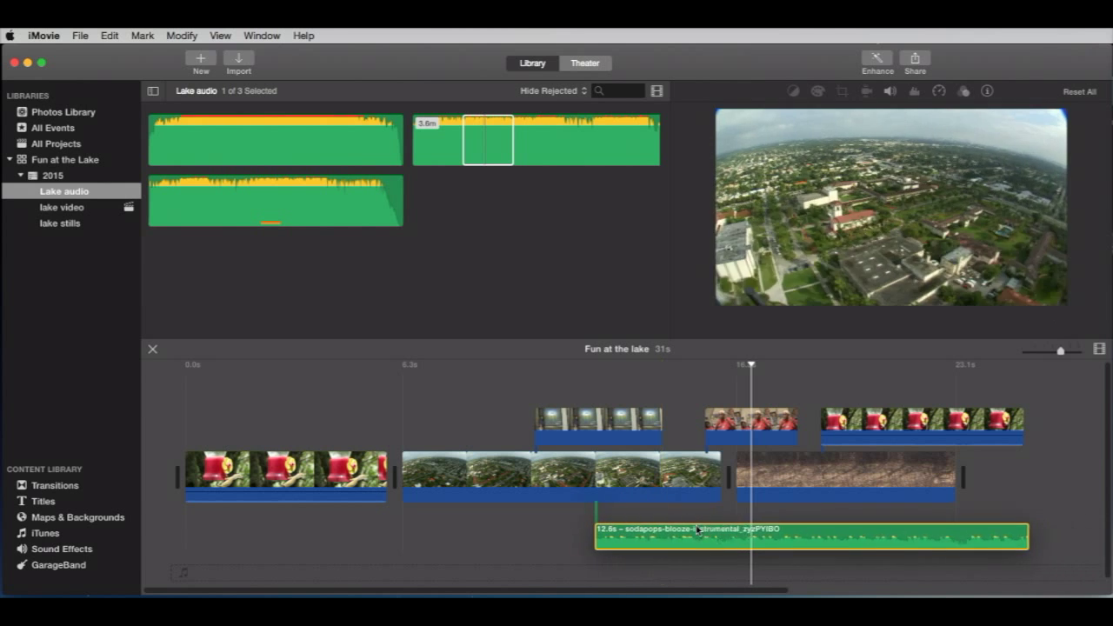